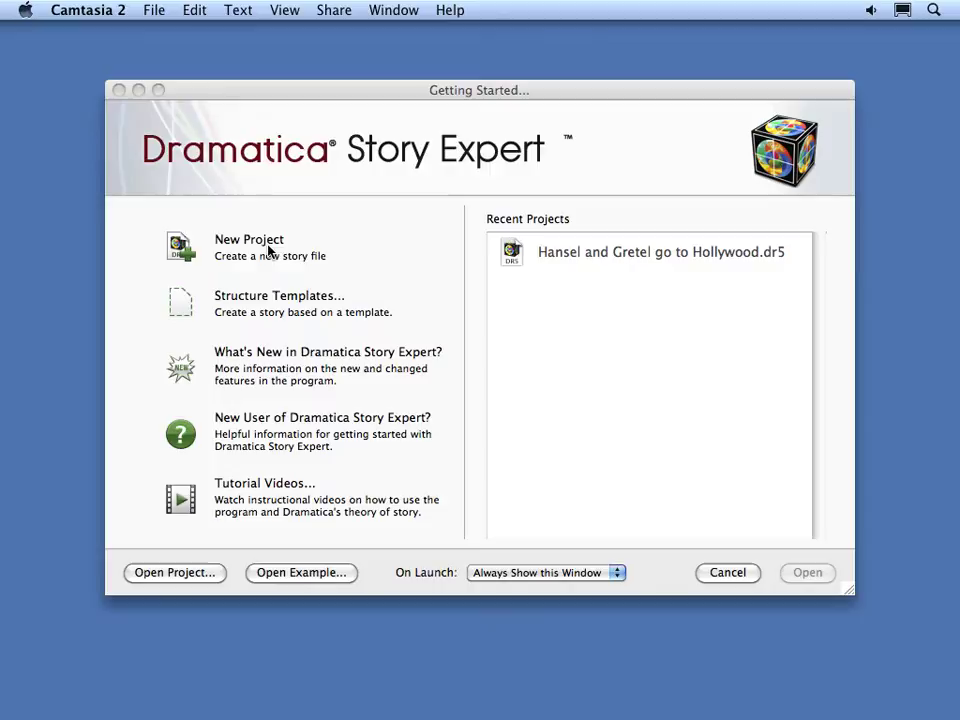
Open the recent project Hansel and Gretel go to Hollywood.dr5 and bring up its StoryGuide
{"action": "left_click", "coordinate": [649, 256]}
{"action": "left_click", "coordinate": [649, 256]}
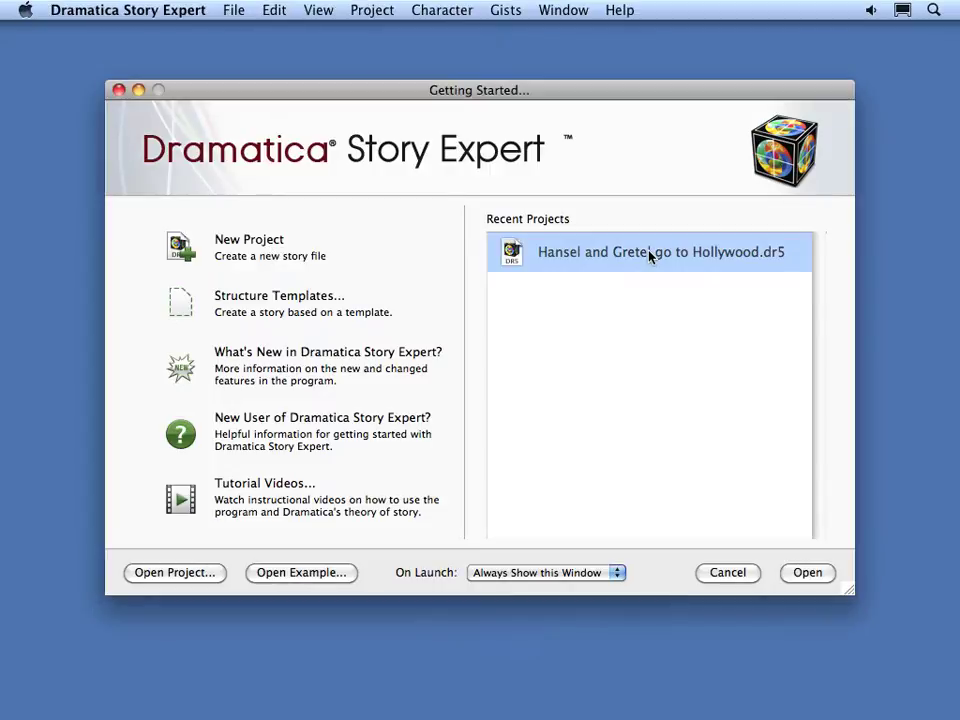
{"action": "double_click", "coordinate": [649, 256]}
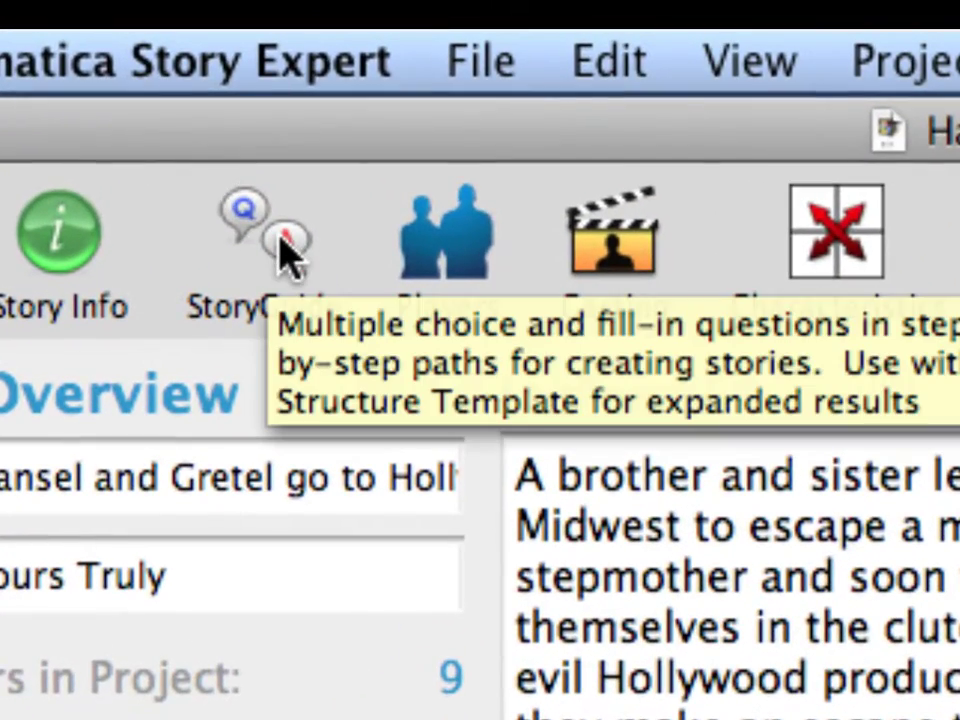
{"action": "left_click", "coordinate": [893, 55]}
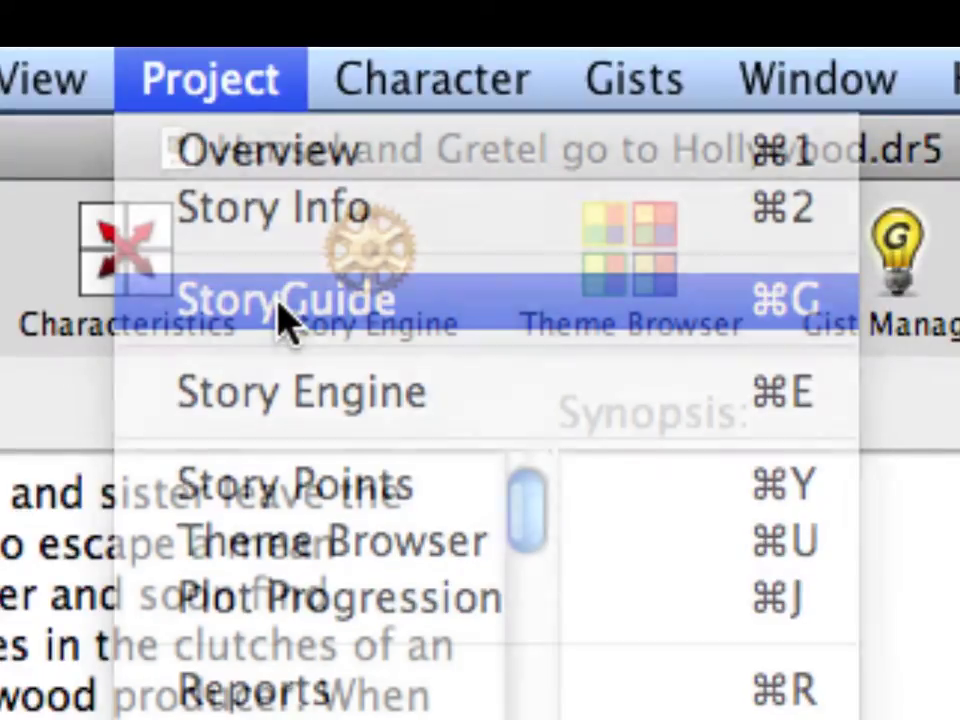
{"action": "left_click", "coordinate": [280, 305]}
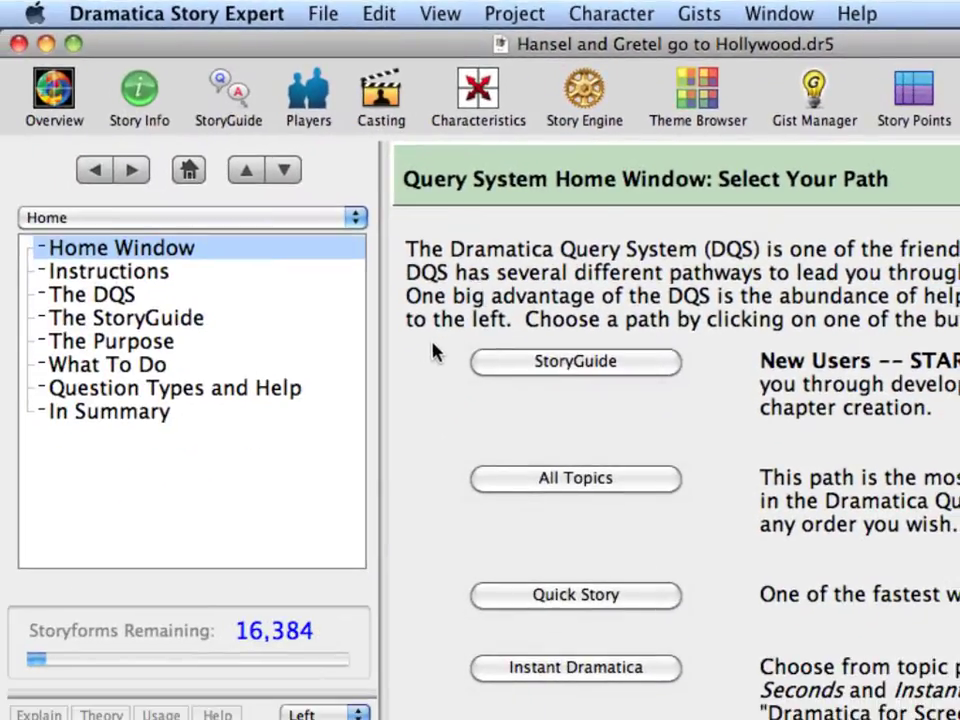
Go to the Query System home window and start the Level One StoryGuide path
{"action": "left_click", "coordinate": [438, 15]}
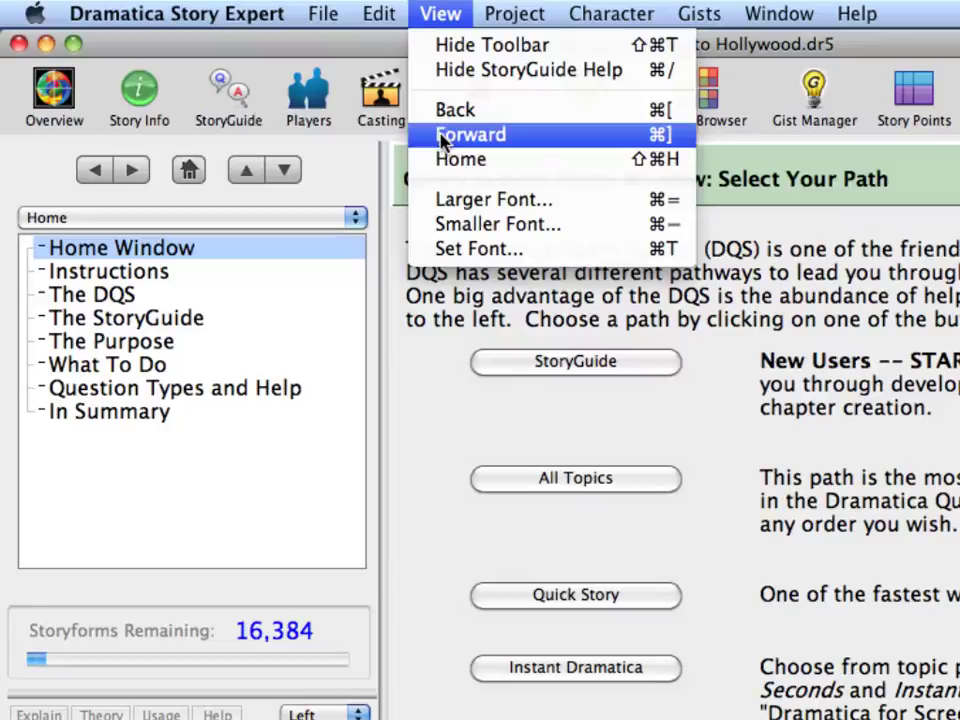
{"action": "left_click", "coordinate": [443, 162]}
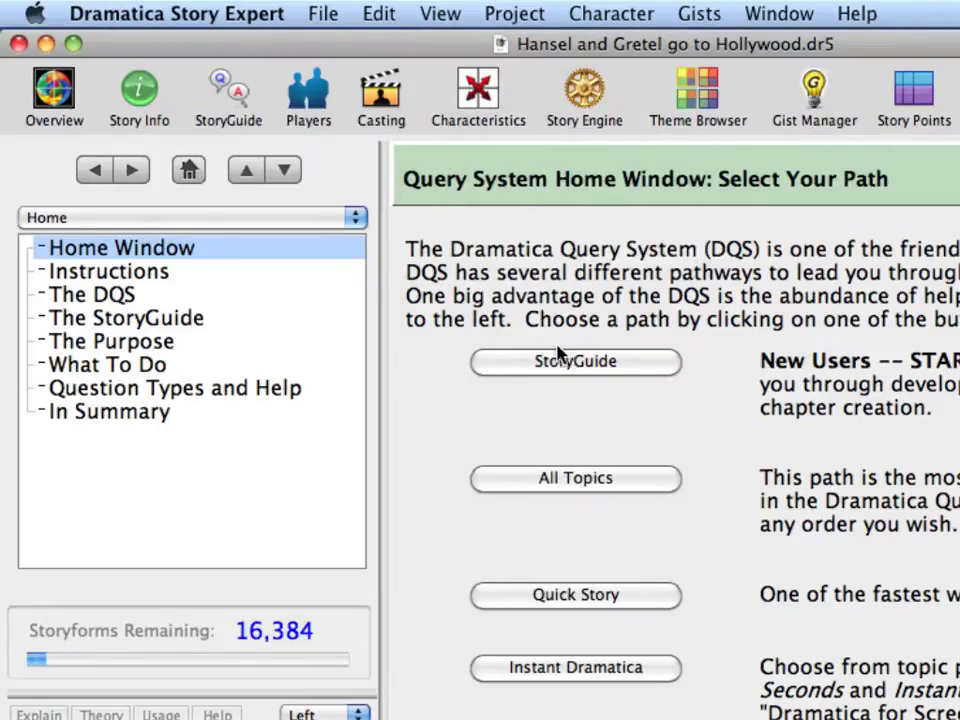
{"action": "left_click", "coordinate": [643, 378]}
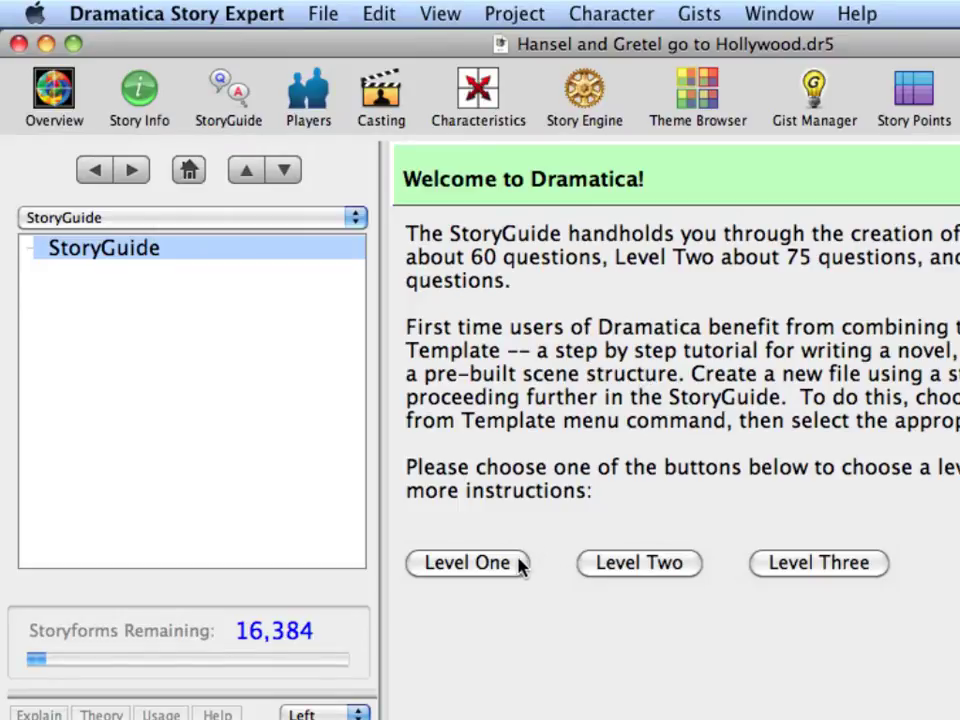
{"action": "left_click", "coordinate": [466, 563]}
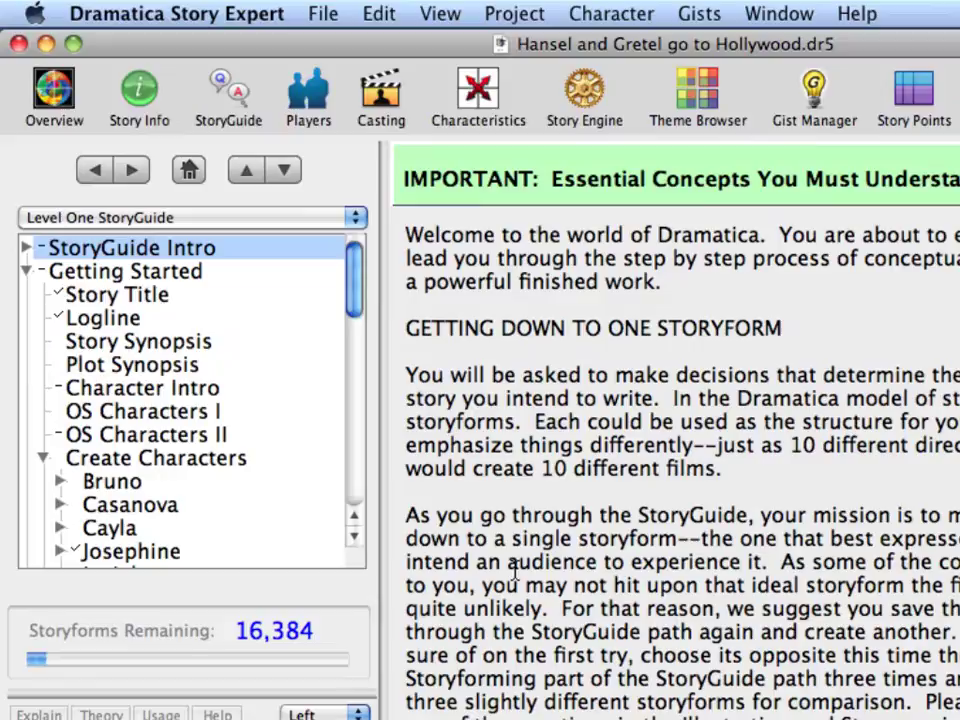
Open the Overall Story Domain question in the Storyforming section of the StoryGuide topics
{"action": "scroll", "coordinate": [235, 413], "scroll_direction": "down", "scroll_amount": 8}
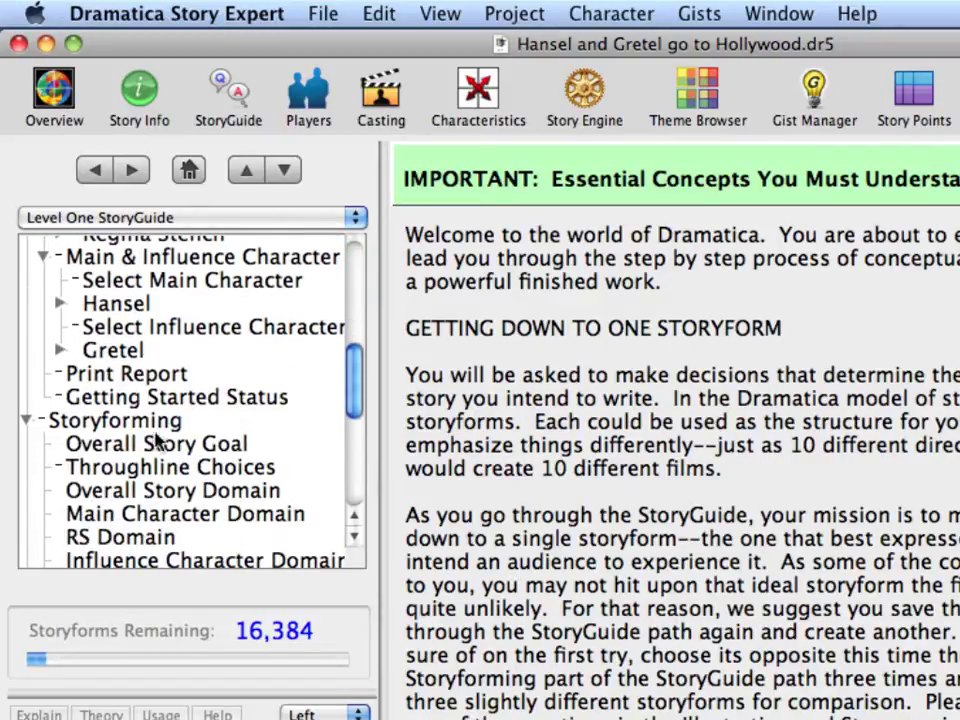
{"action": "left_click", "coordinate": [30, 424]}
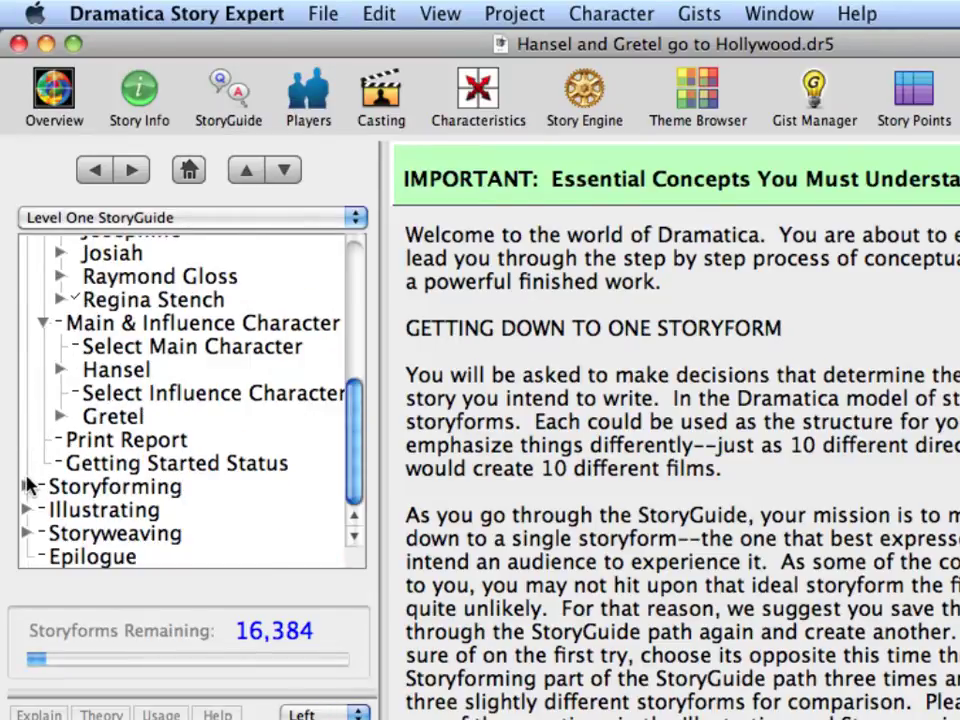
{"action": "left_click", "coordinate": [28, 486]}
{"action": "scroll", "coordinate": [137, 488], "scroll_direction": "down", "scroll_amount": 3}
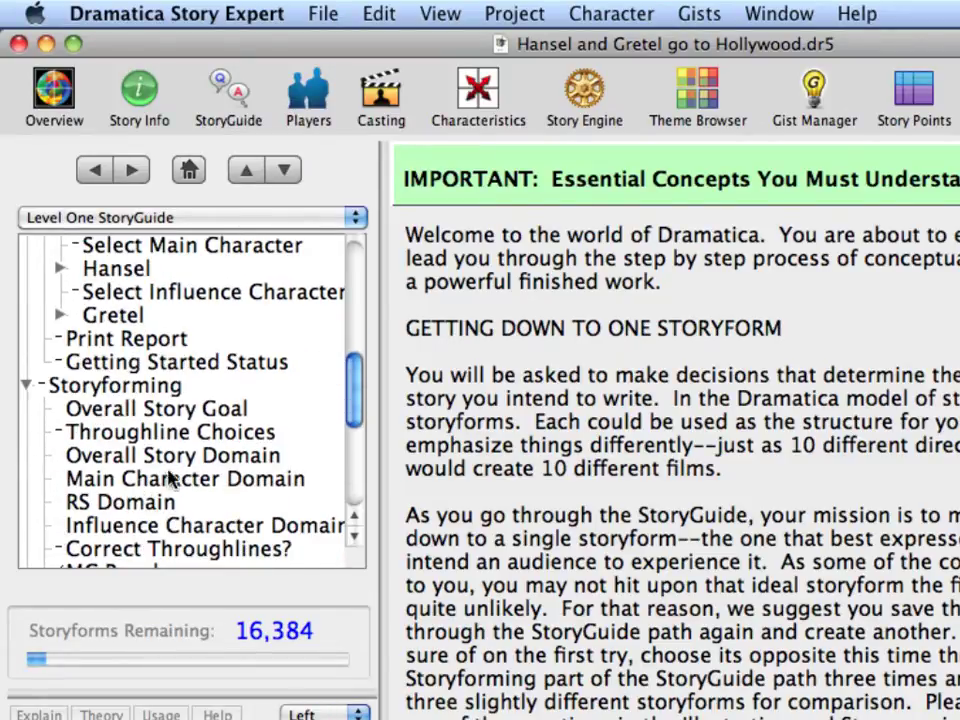
{"action": "left_click", "coordinate": [208, 454]}
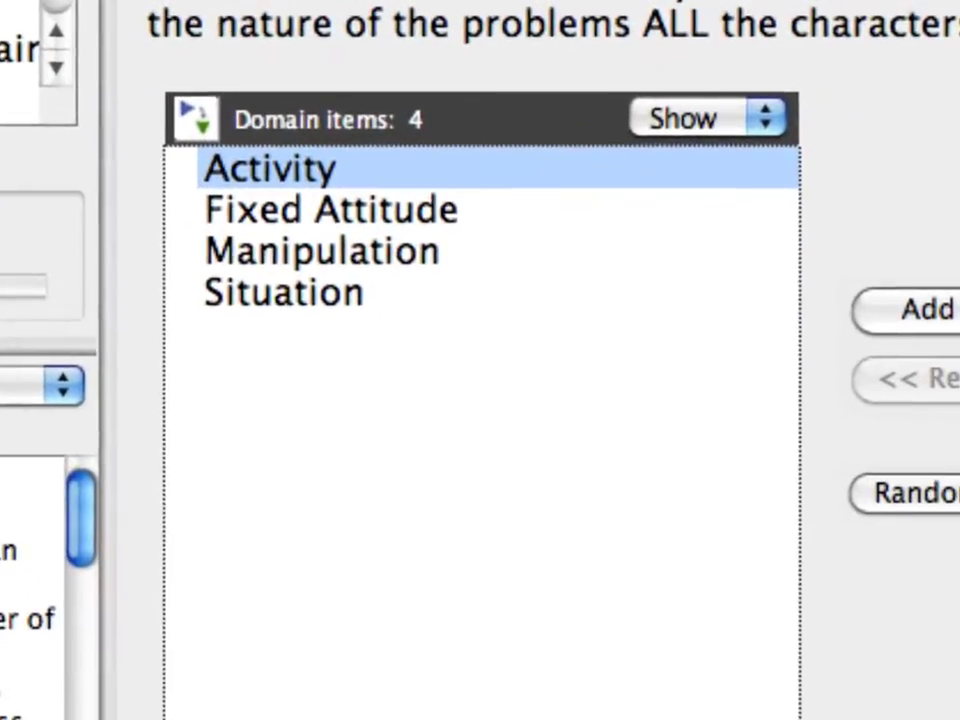
Show both items and gists in the domain list and look through the gists under Activity
{"action": "left_click", "coordinate": [741, 116]}
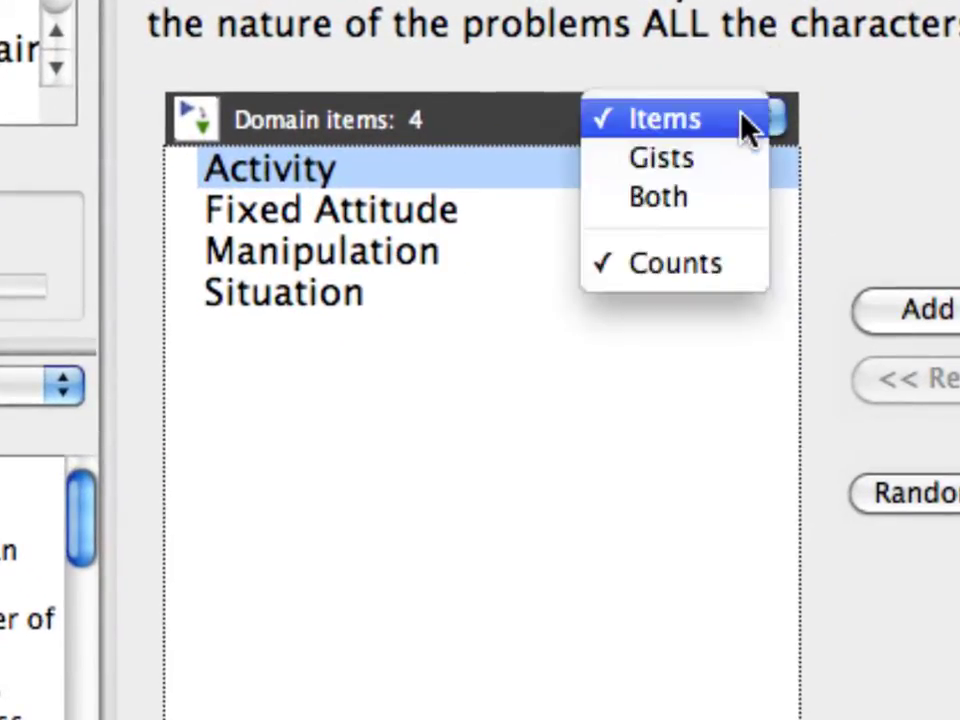
{"action": "left_click", "coordinate": [740, 201]}
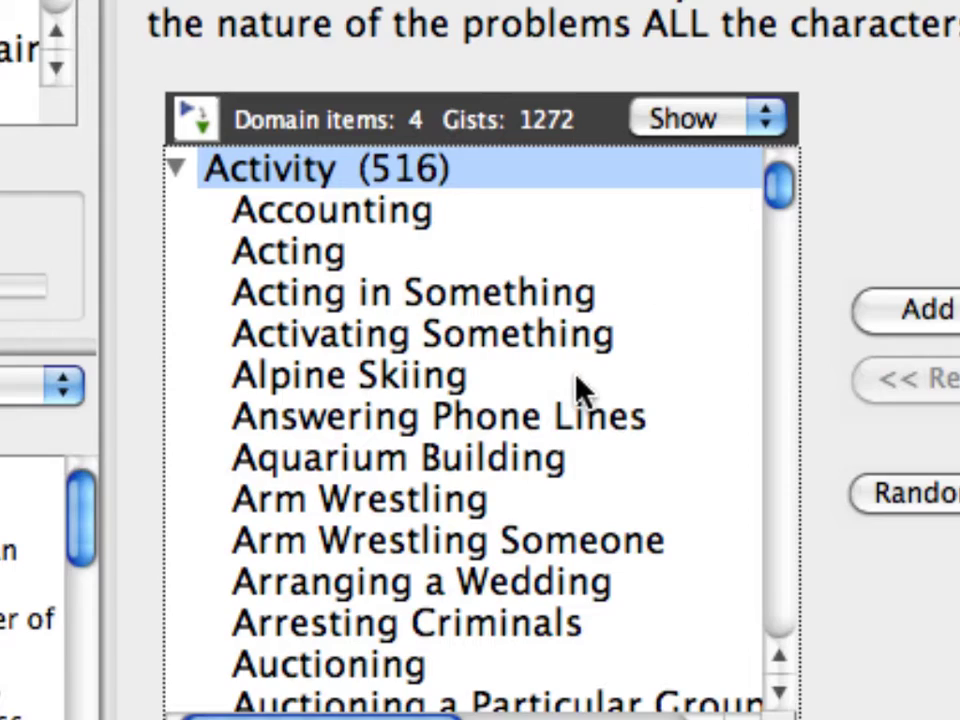
{"action": "scroll", "coordinate": [580, 390], "scroll_direction": "down", "scroll_amount": 15}
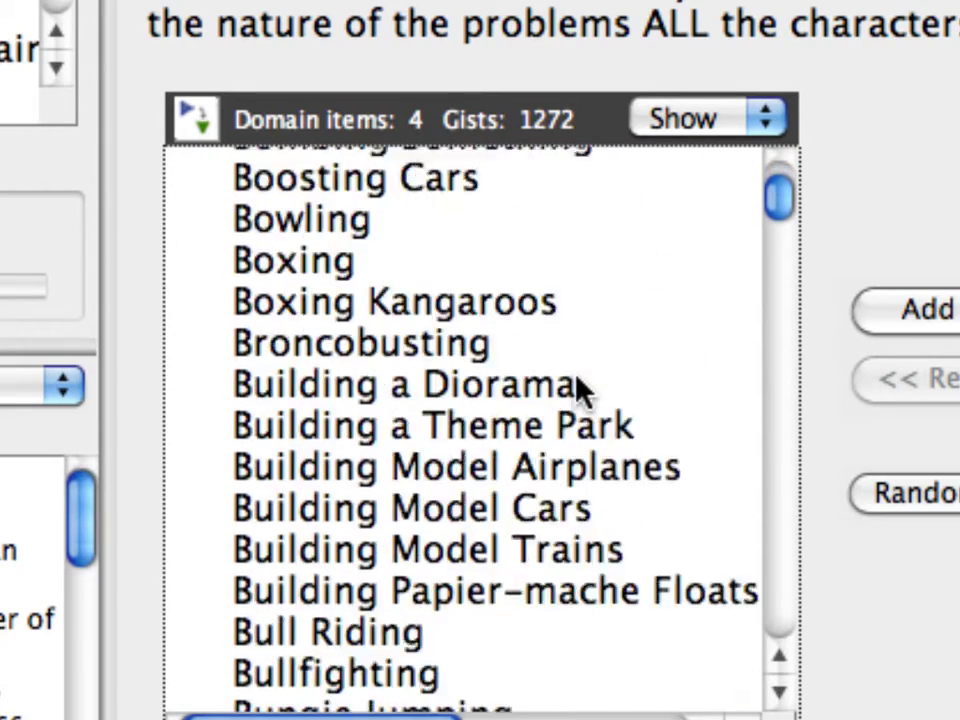
{"action": "scroll", "coordinate": [580, 390], "scroll_direction": "up", "scroll_amount": 15}
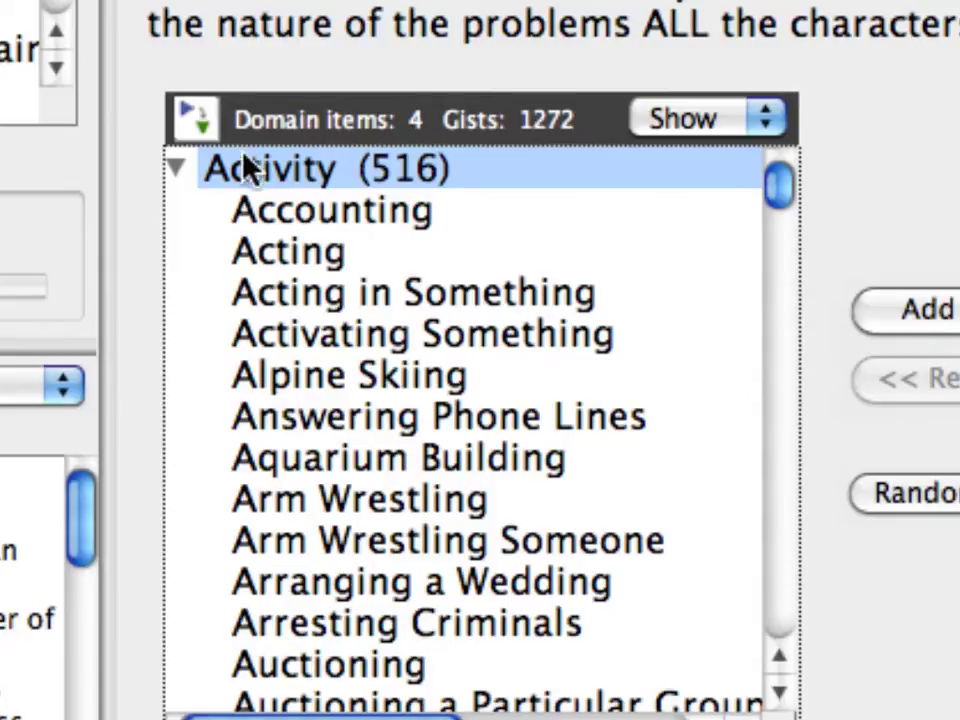
{"action": "left_click", "coordinate": [206, 116]}
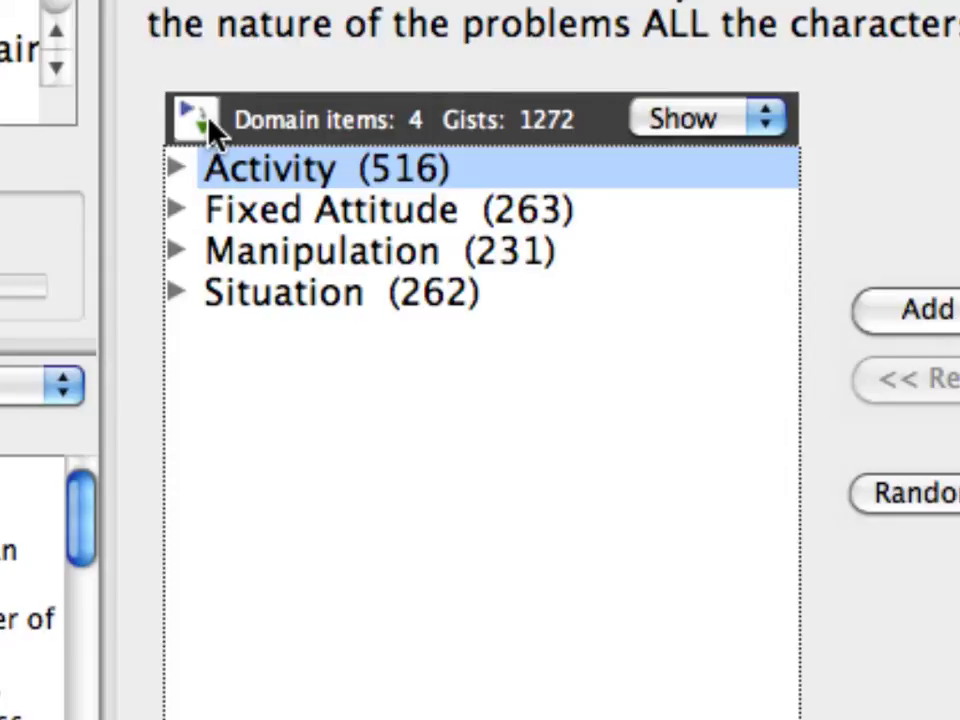
{"action": "key", "text": "Right"}
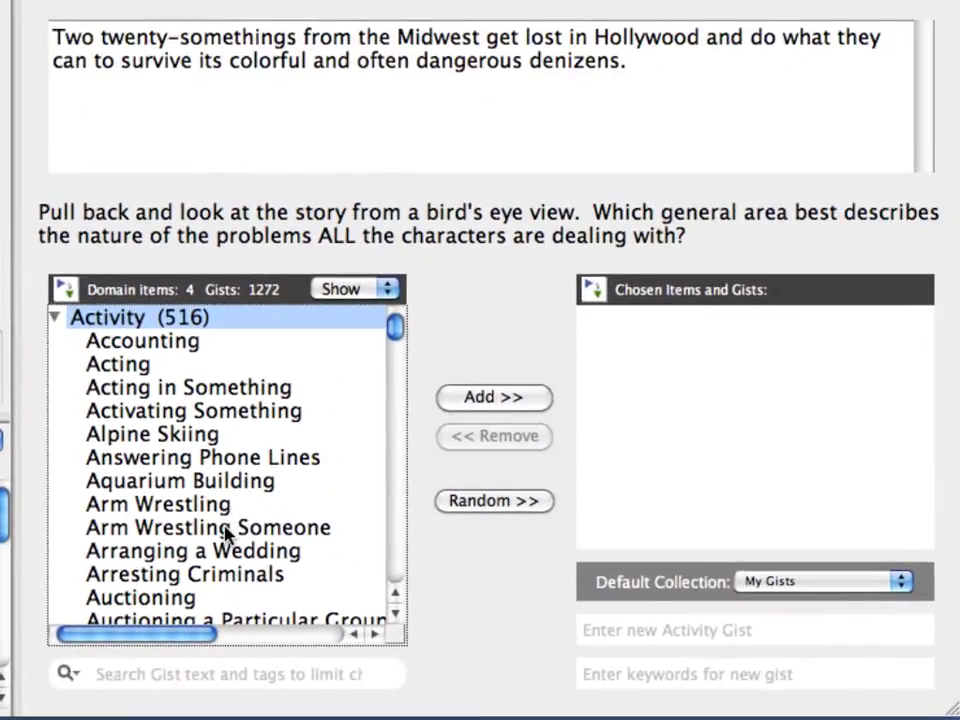
Add the Activity gists Arm Wrestling Someone and Carjacking to the chosen items for the Overall Story Domain
{"action": "left_click", "coordinate": [225, 530]}
{"action": "left_click", "coordinate": [490, 398]}
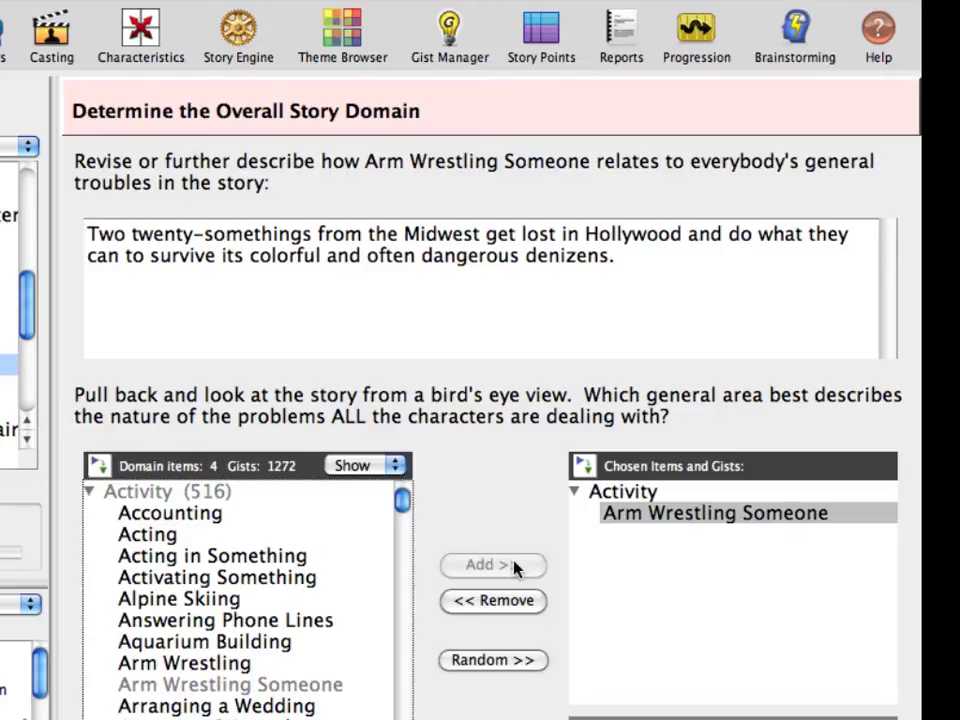
{"action": "scroll", "coordinate": [350, 622], "scroll_direction": "down", "scroll_amount": 5}
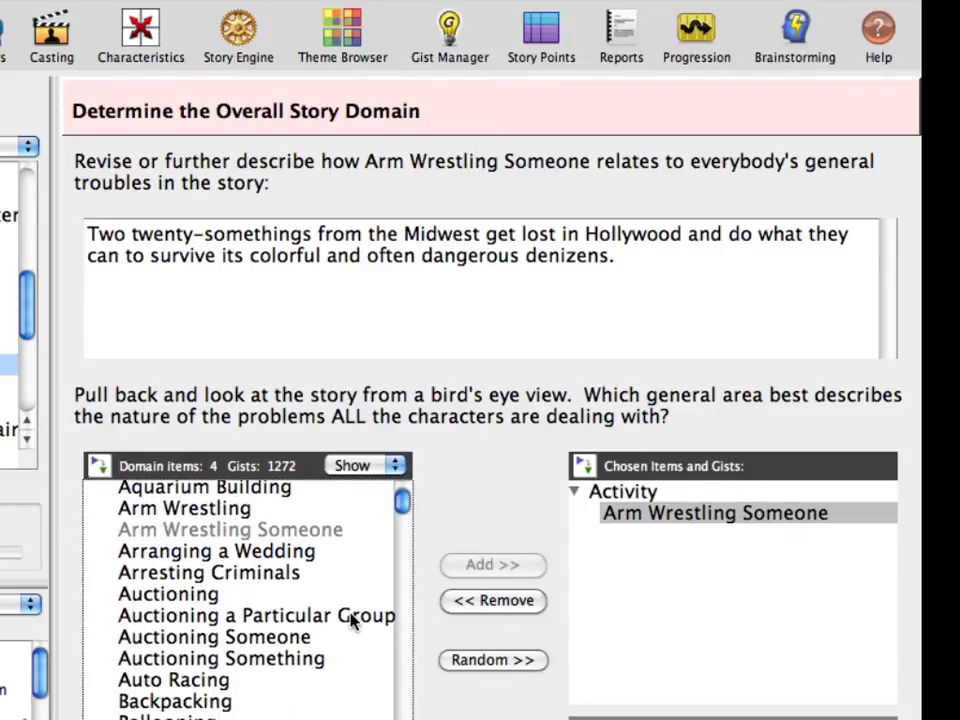
{"action": "scroll", "coordinate": [350, 622], "scroll_direction": "down", "scroll_amount": 10}
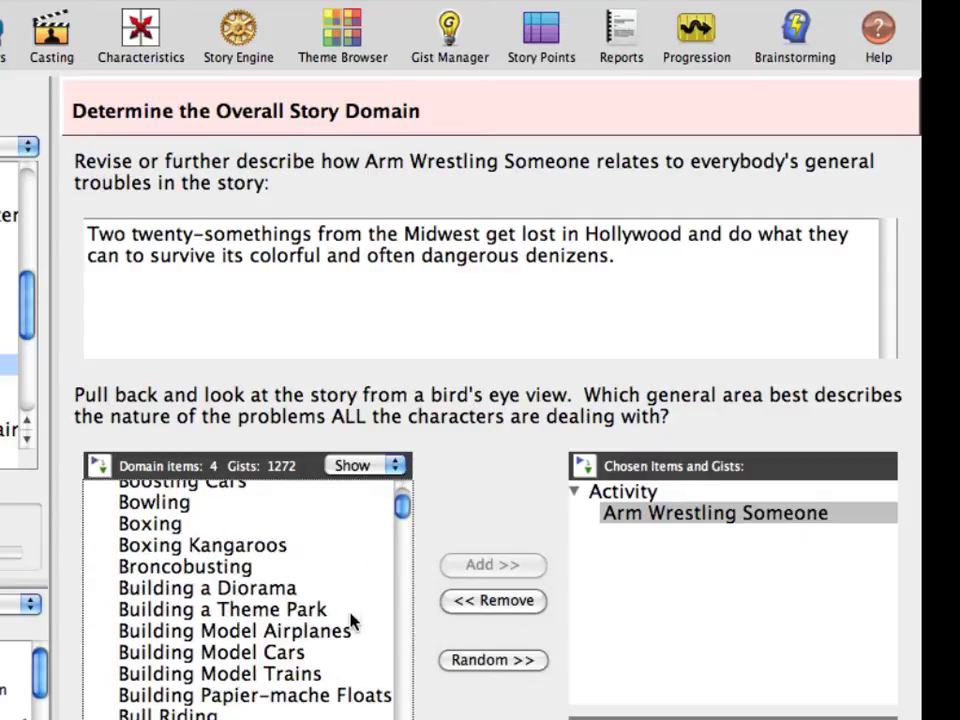
{"action": "scroll", "coordinate": [350, 622], "scroll_direction": "down", "scroll_amount": 4}
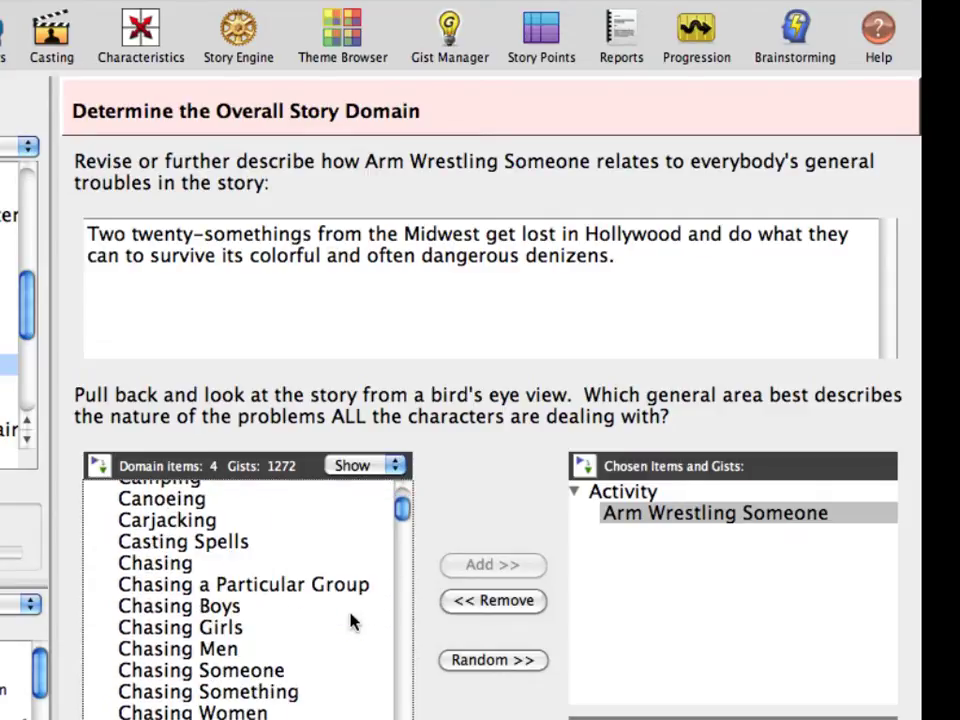
{"action": "scroll", "coordinate": [350, 622], "scroll_direction": "up", "scroll_amount": 1}
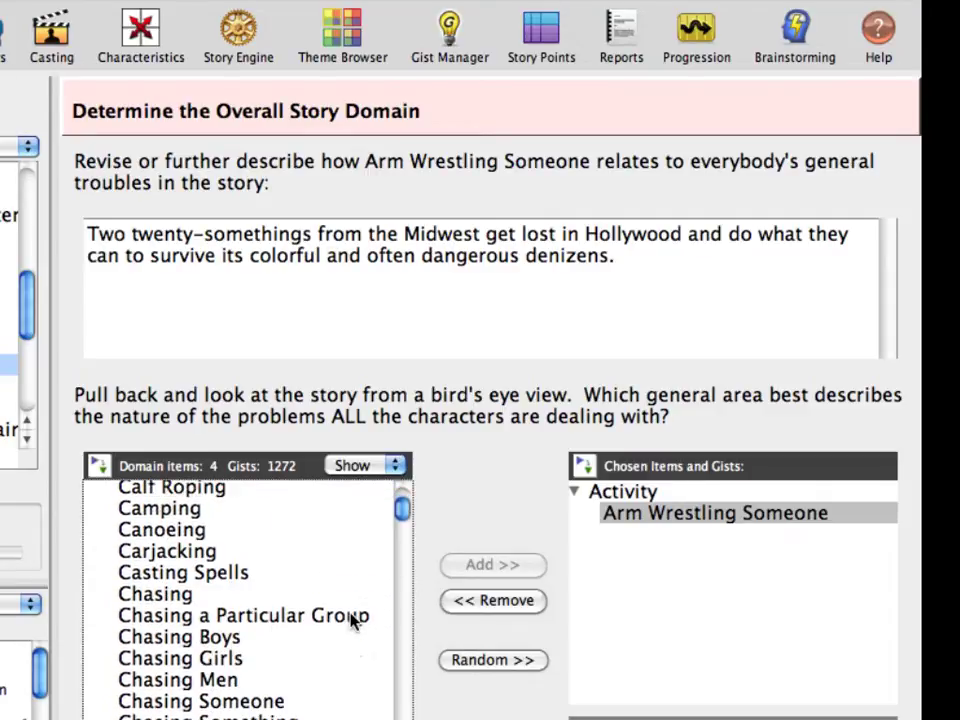
{"action": "double_click", "coordinate": [188, 553]}
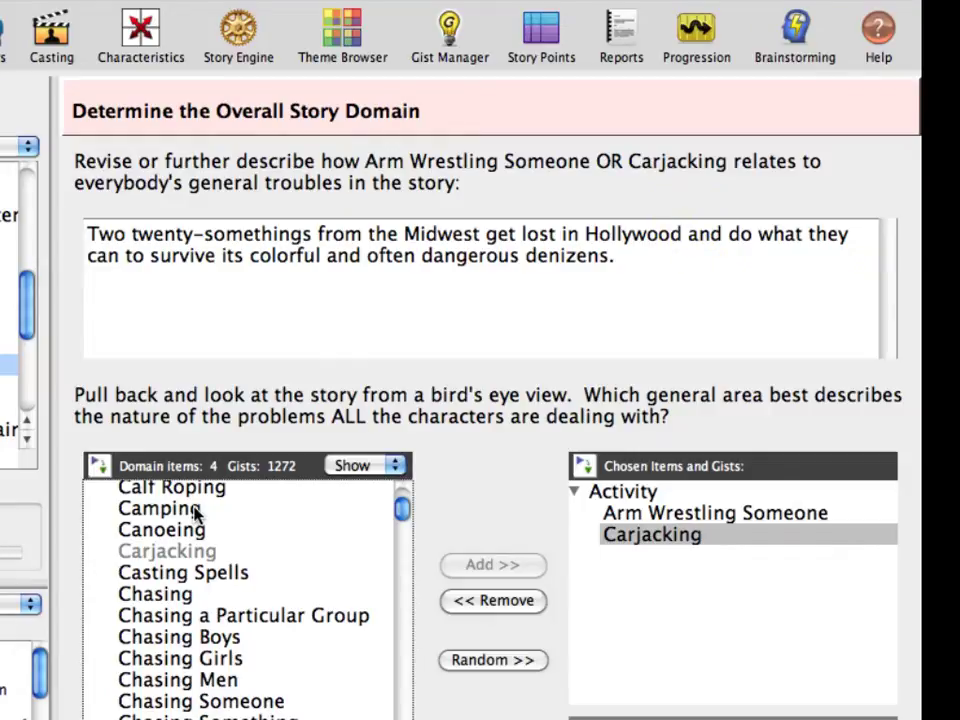
Remove the chosen Activity item with its gists and add three randomly picked gists instead
{"action": "left_click", "coordinate": [628, 495]}
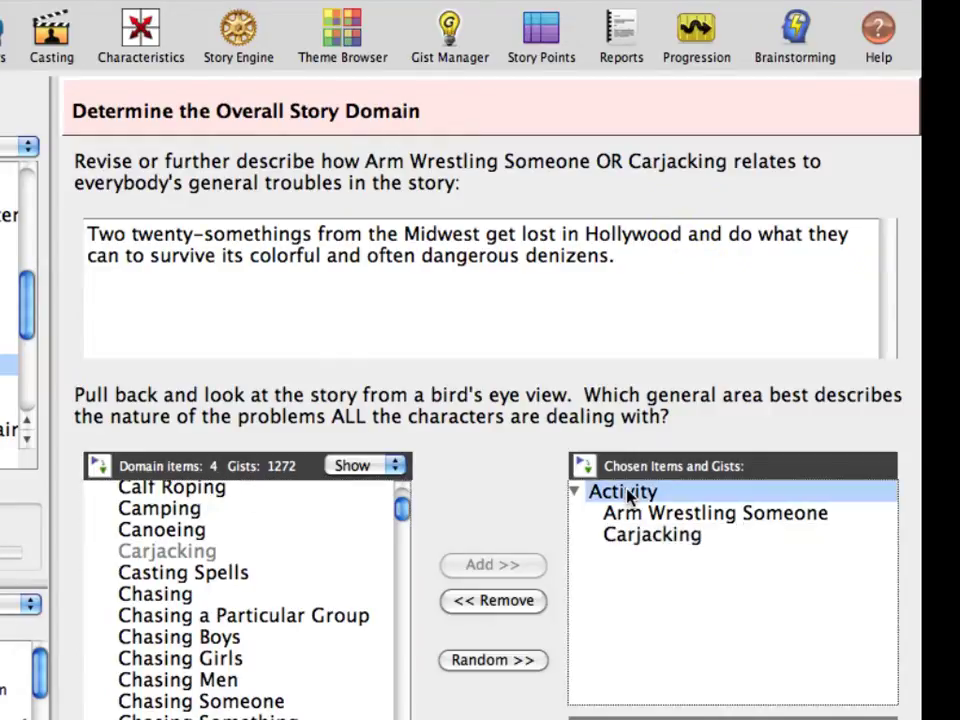
{"action": "left_click", "coordinate": [515, 602]}
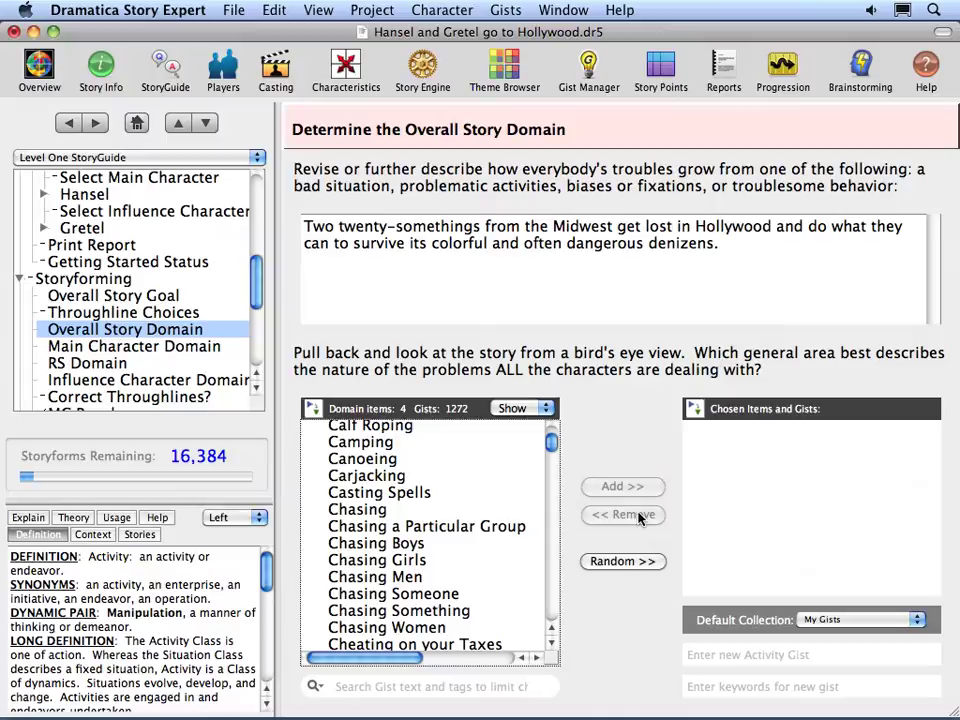
{"action": "left_click", "coordinate": [649, 562]}
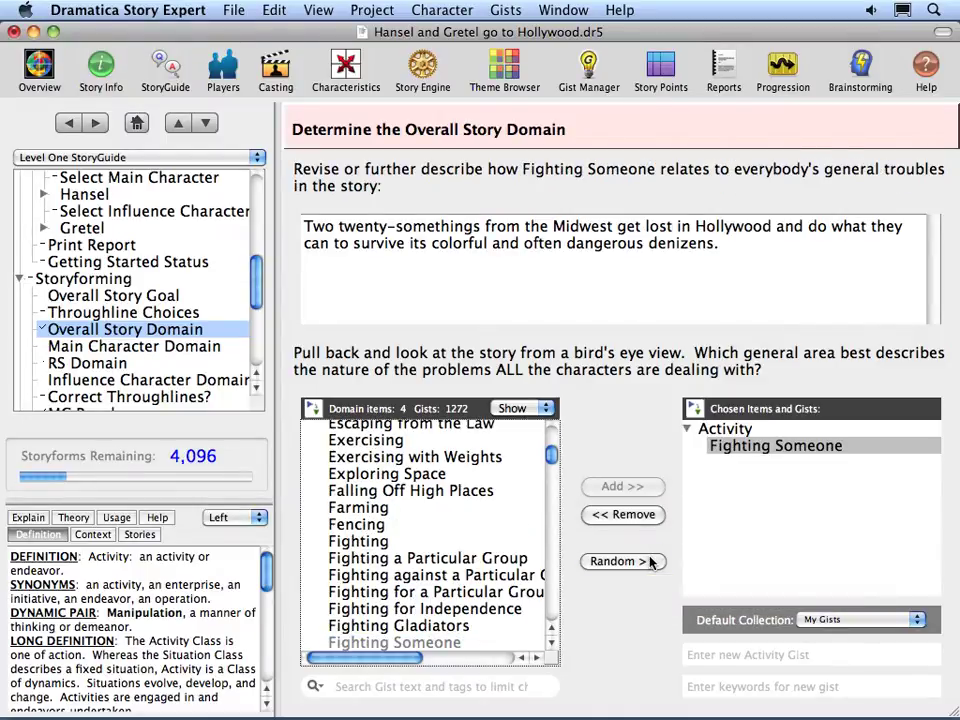
{"action": "left_click", "coordinate": [641, 564]}
{"action": "left_click", "coordinate": [641, 564]}
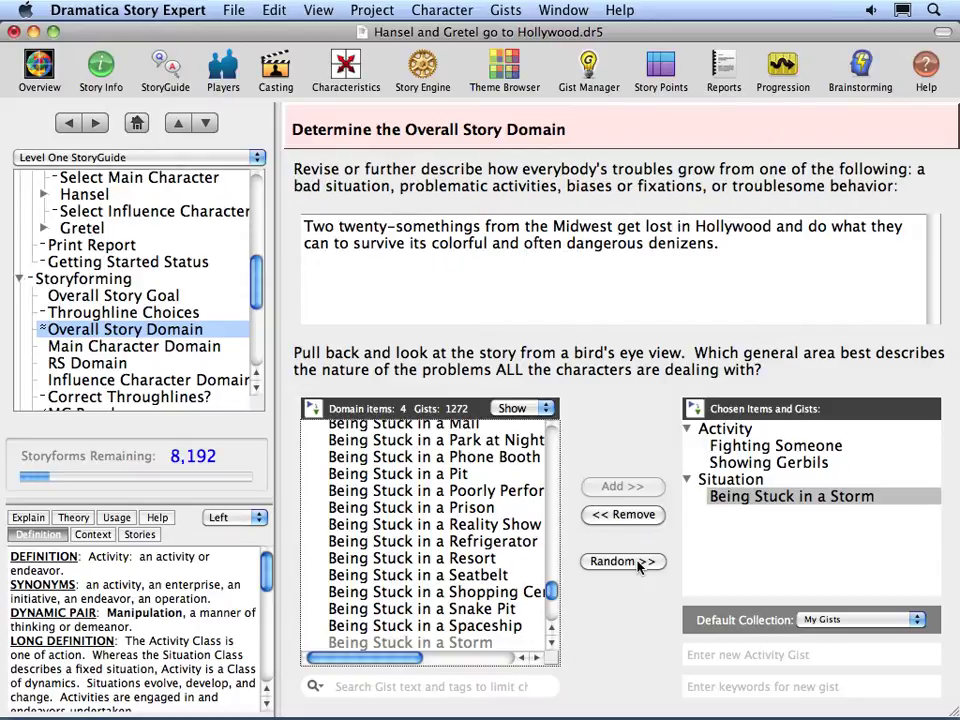
Clear the chosen list by removing the Situation and Activity items with their random gists
{"action": "left_click", "coordinate": [750, 483]}
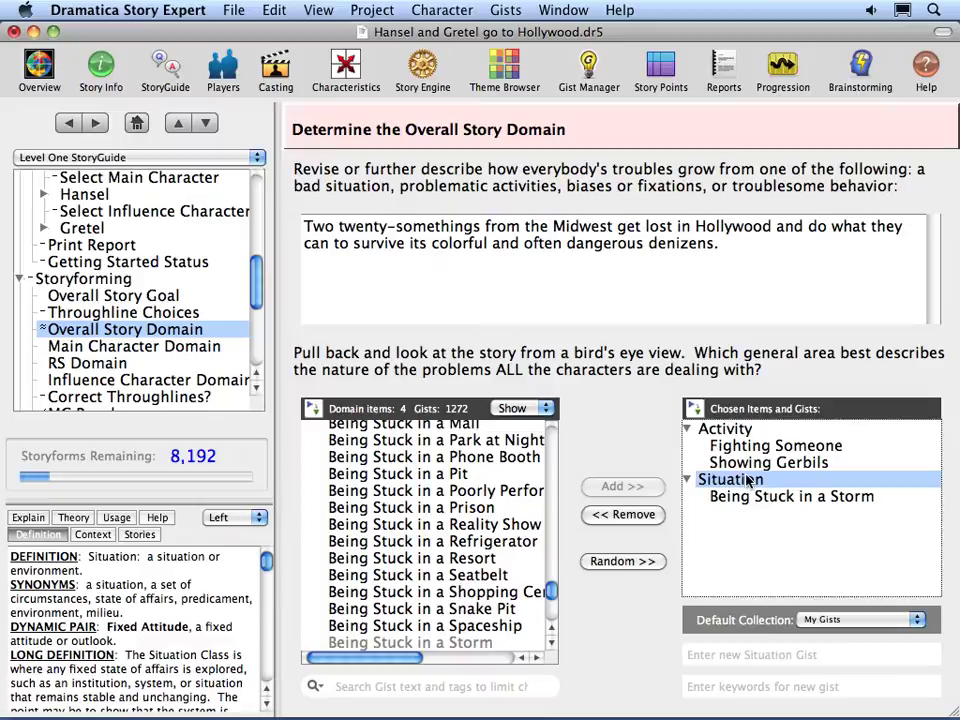
{"action": "double_click", "coordinate": [740, 485]}
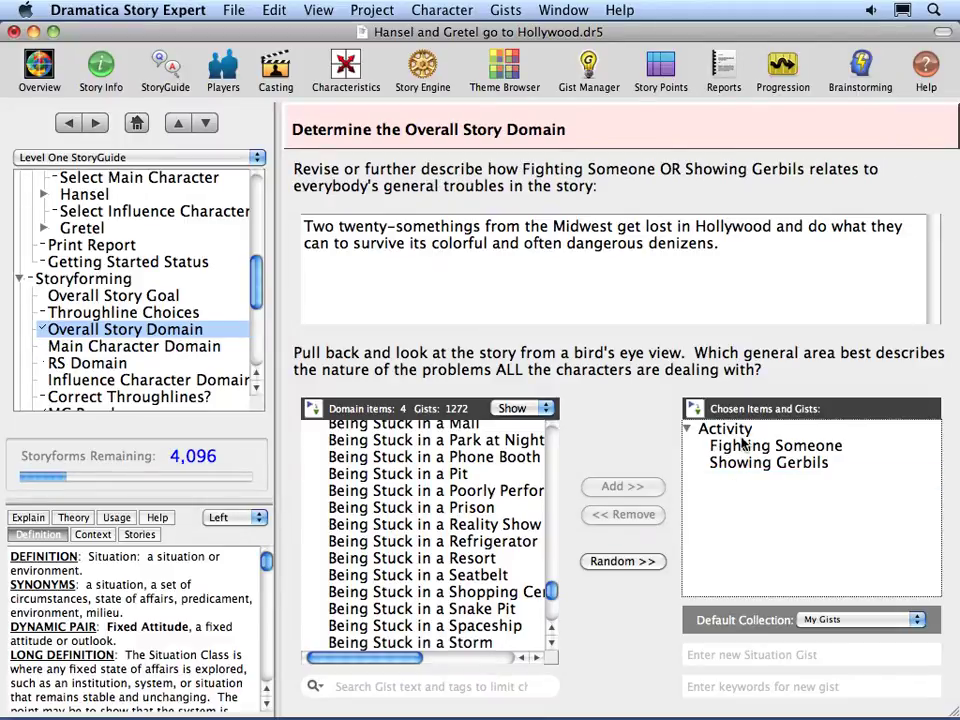
{"action": "double_click", "coordinate": [743, 433]}
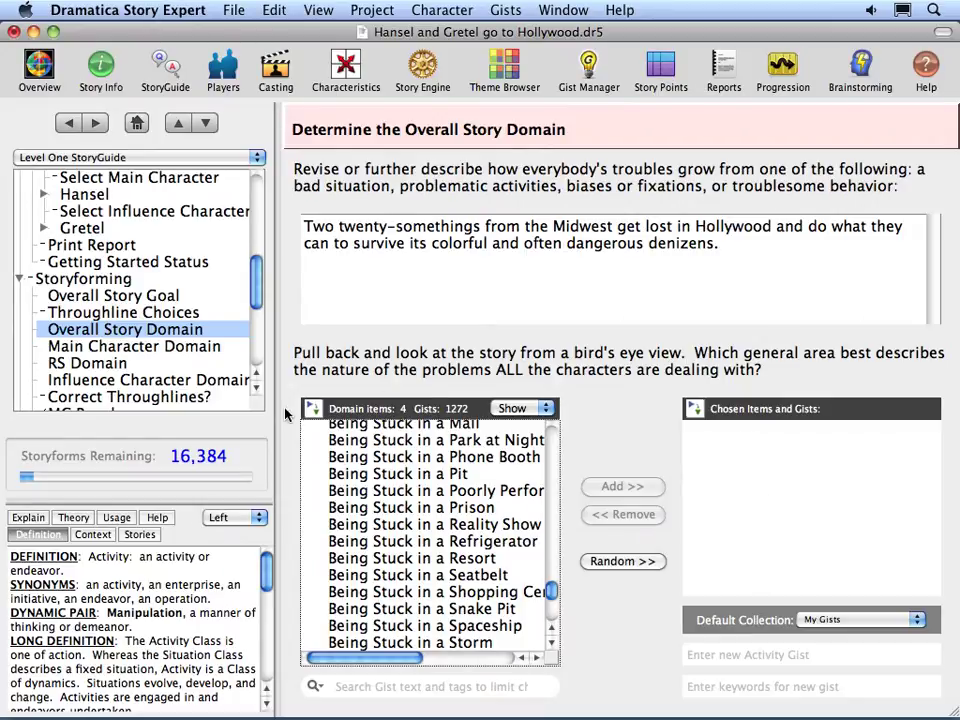
Collapse the domain list and create the Activity gist "Surviving a Hollywood Adventure" with the keyword "example" for the Overall Story Domain
{"action": "left_click", "coordinate": [311, 409]}
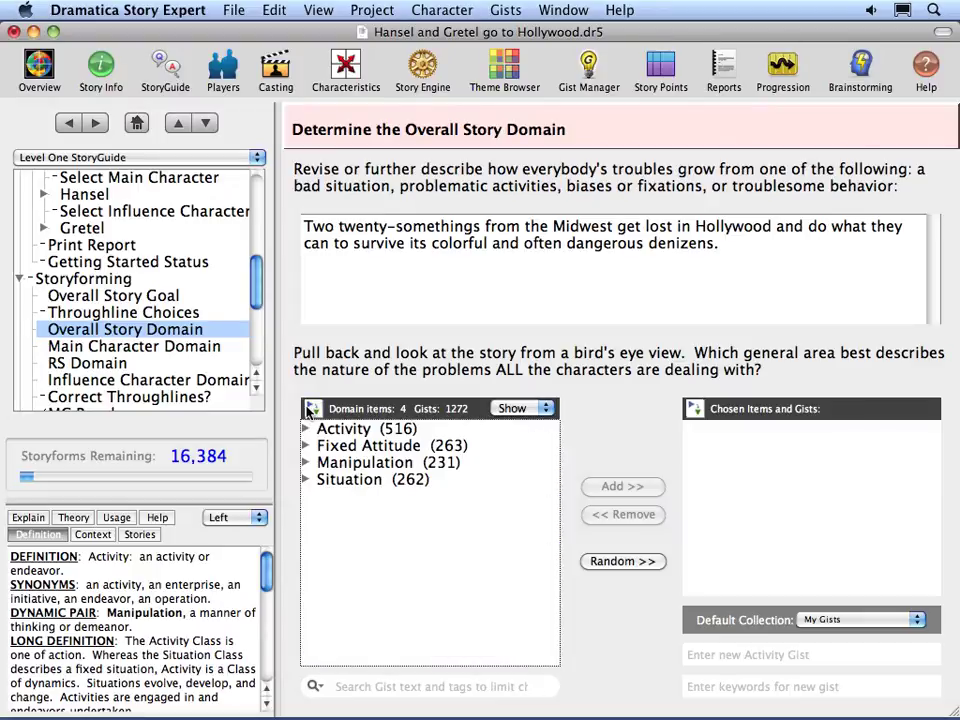
{"action": "left_click", "coordinate": [363, 430]}
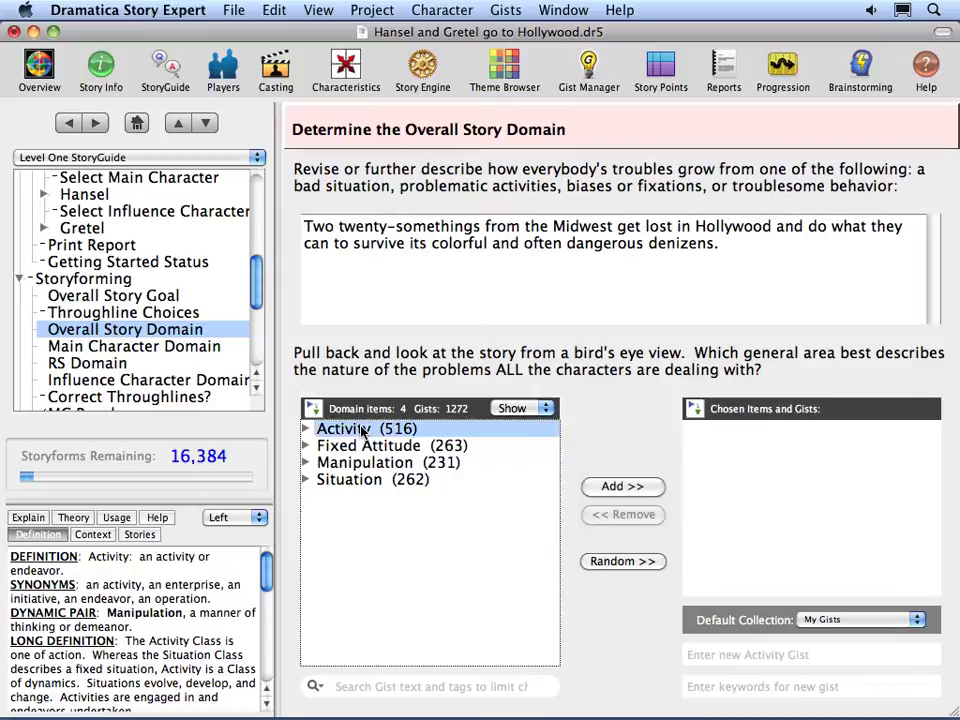
{"action": "left_click", "coordinate": [712, 655]}
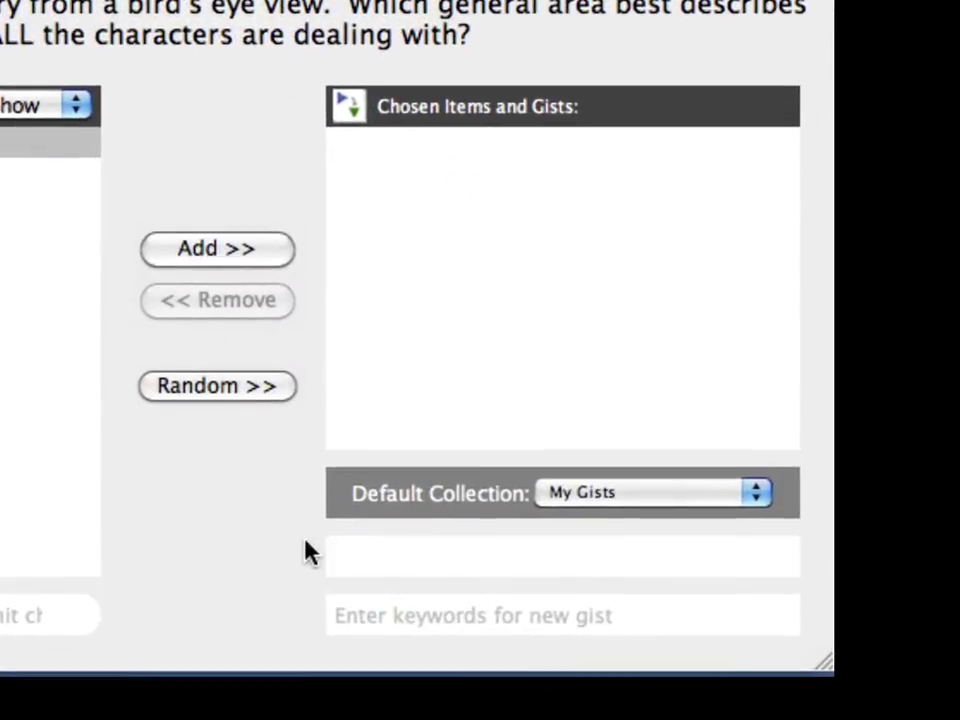
{"action": "type", "text": "Surviving a Hollywood Adventure"}
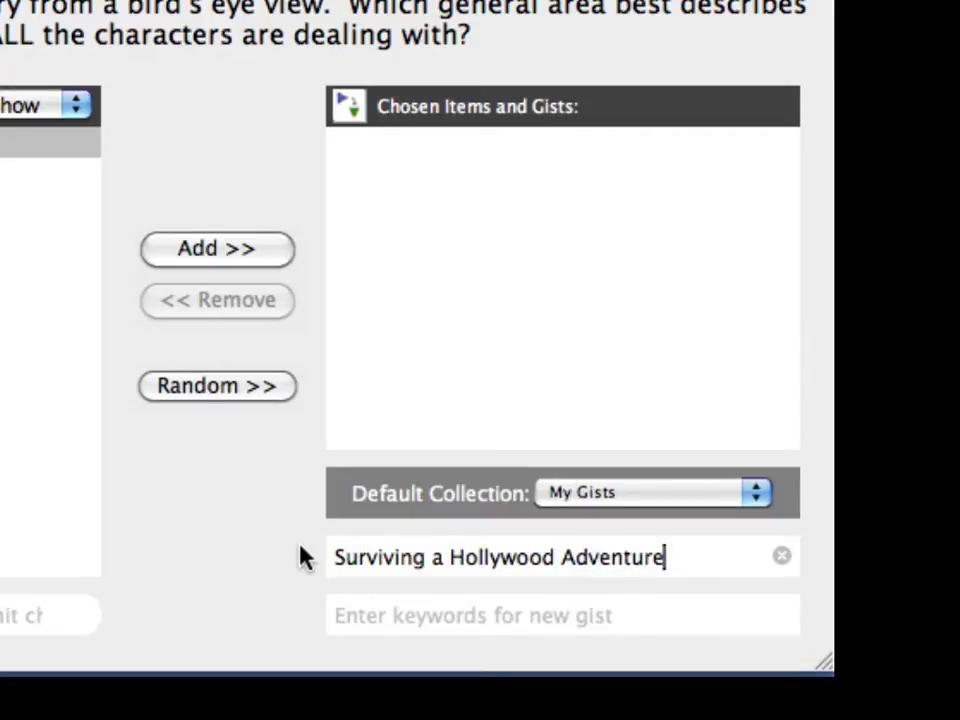
{"action": "key", "text": "Tab"}
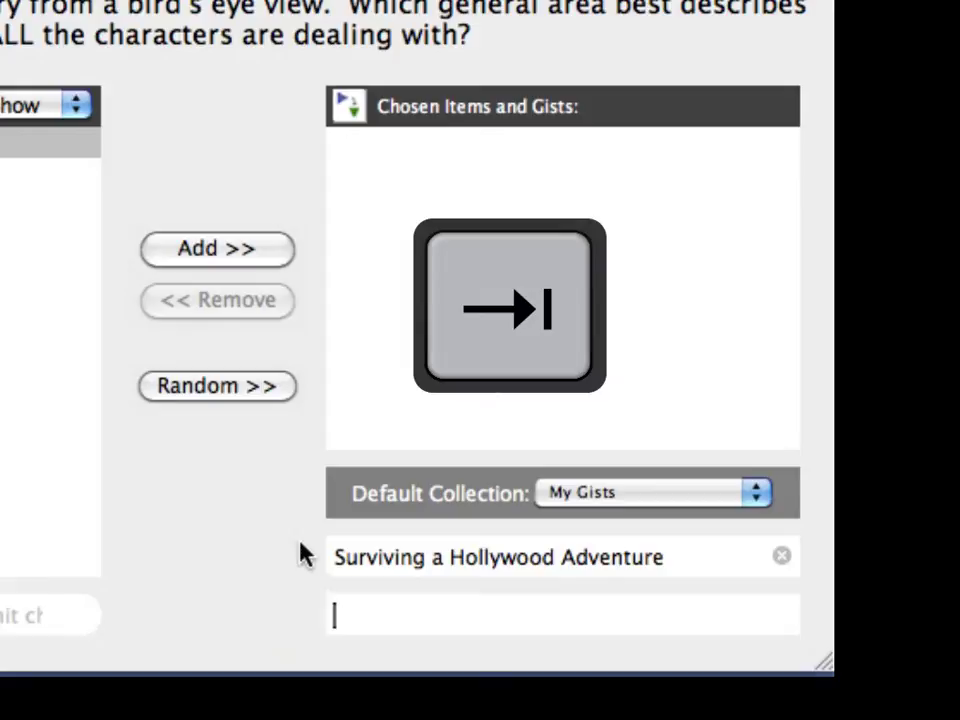
{"action": "type", "text": "example"}
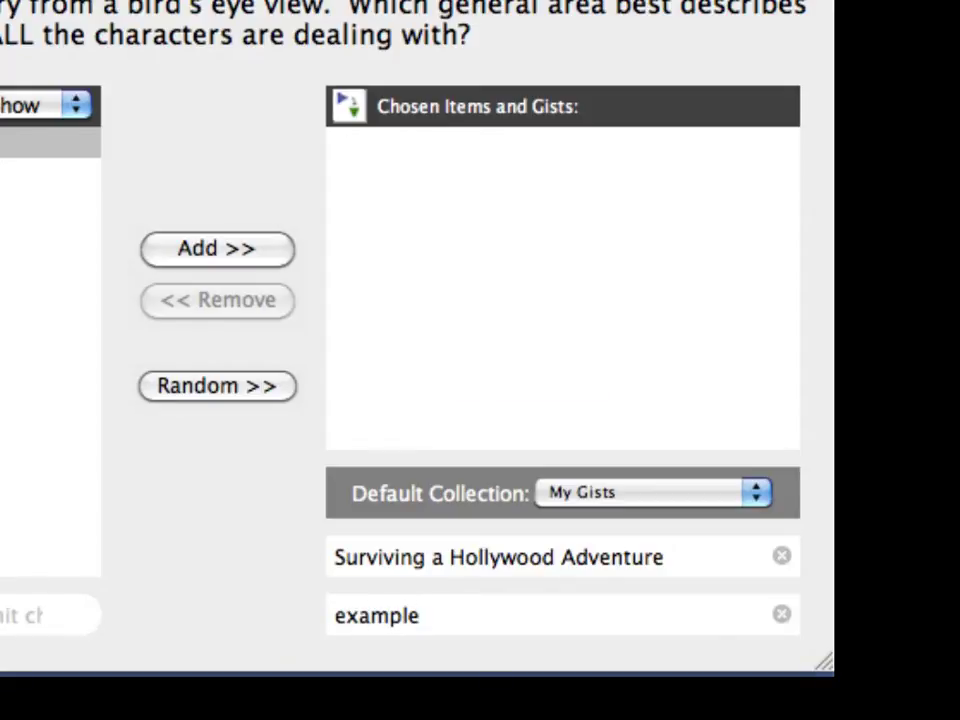
{"action": "key", "text": "Return"}
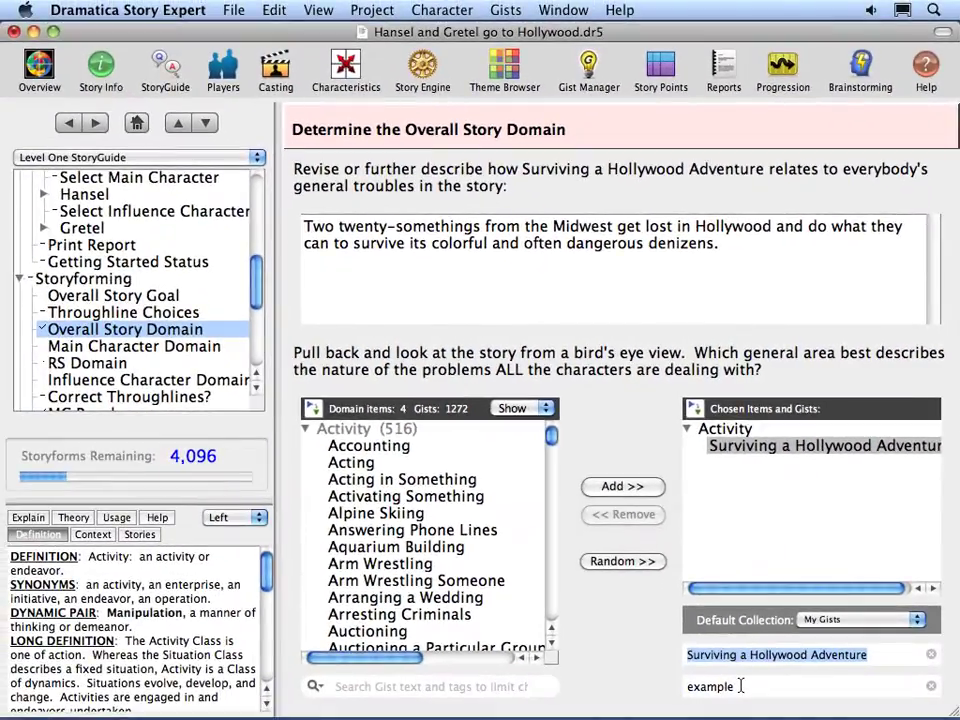
For the Main Character Domain, filter the gists by "ele" and by "lost", and choose the Situation gist Being Lost
{"action": "key", "text": "super+Down"}
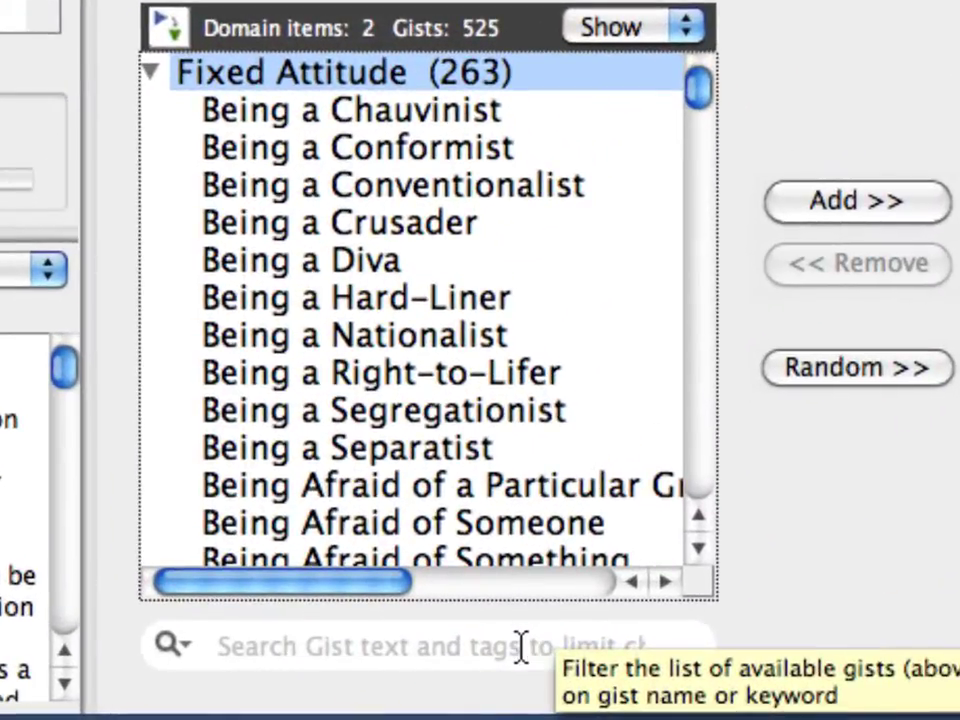
{"action": "left_click", "coordinate": [520, 646]}
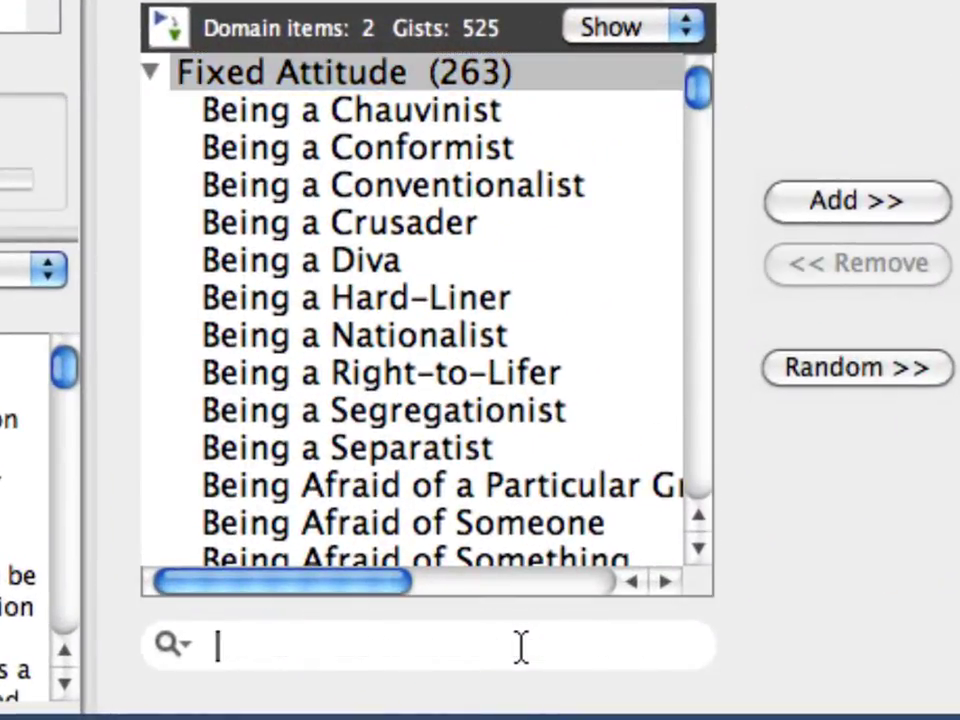
{"action": "type", "text": "ele"}
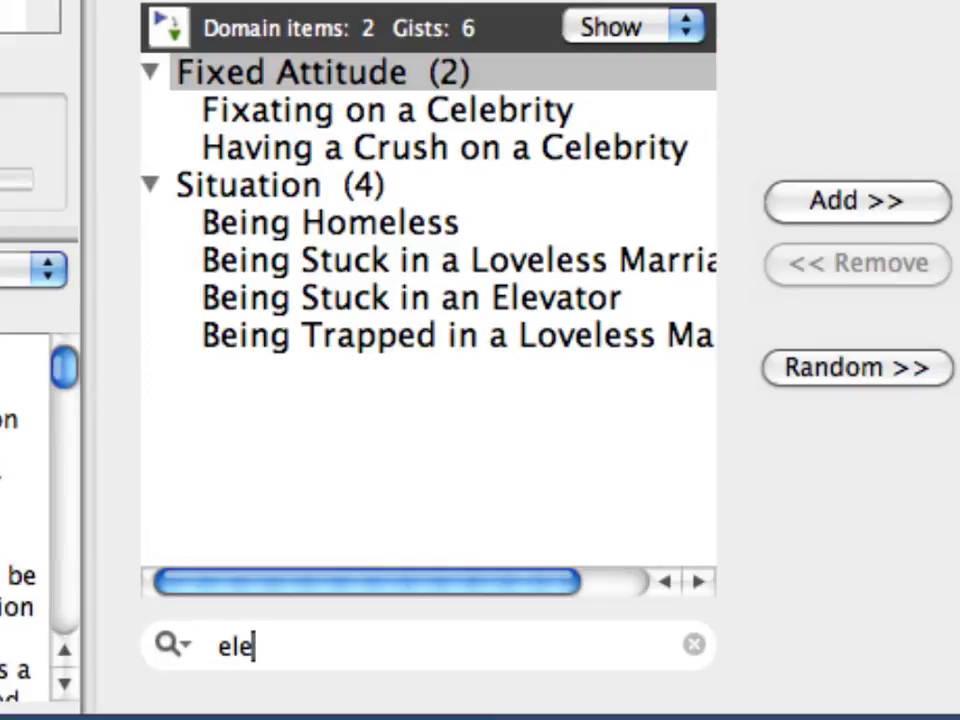
{"action": "left_click", "coordinate": [694, 644]}
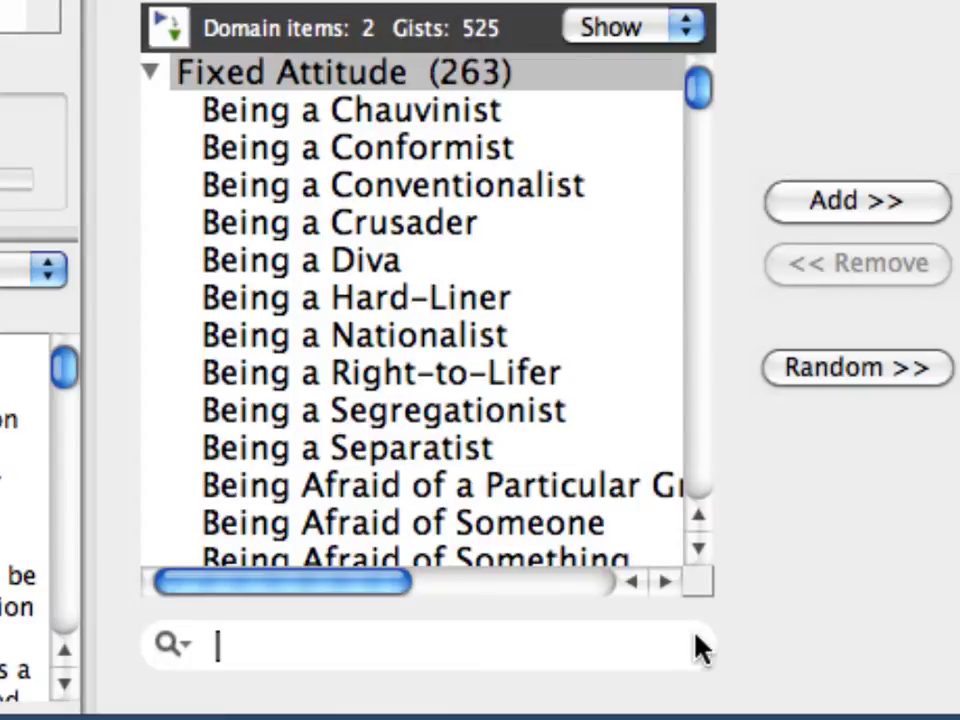
{"action": "type", "text": "lost"}
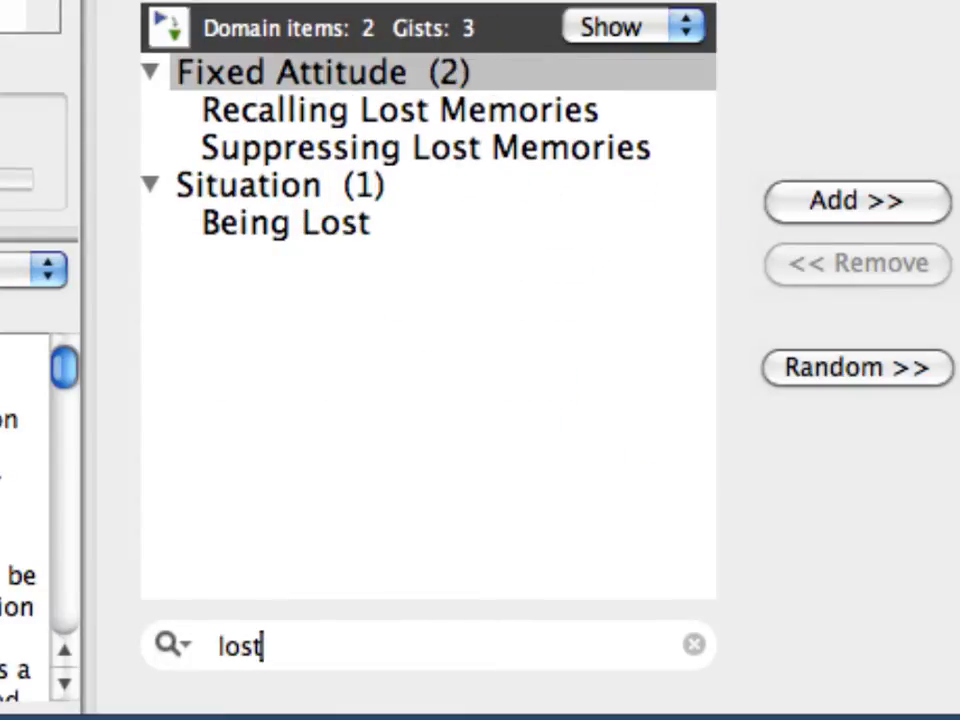
{"action": "double_click", "coordinate": [318, 224]}
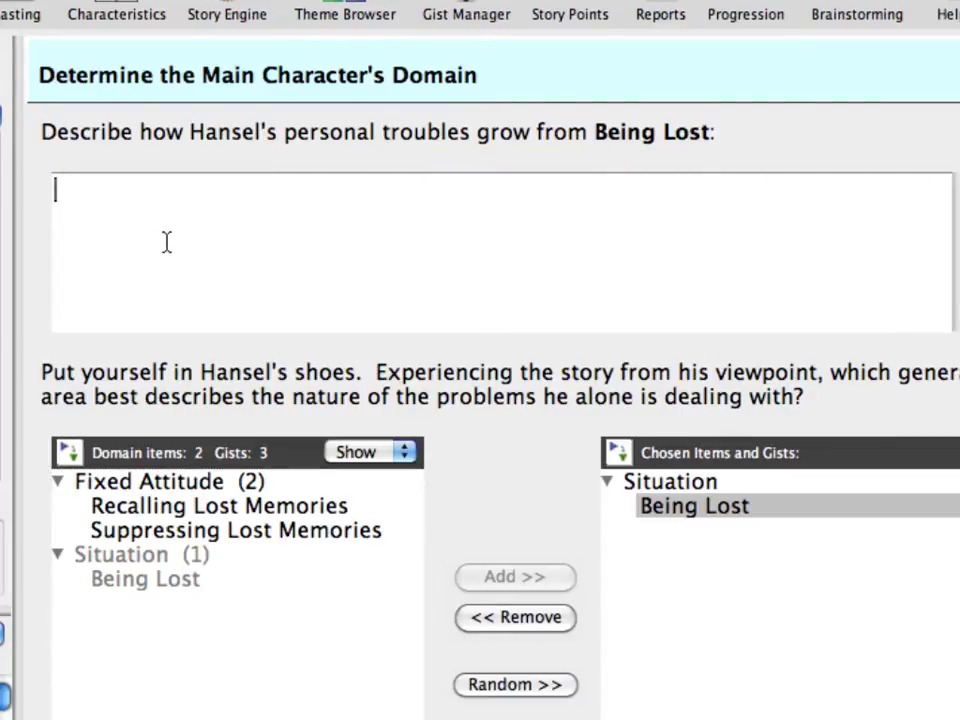
Describe Hansel's personal troubles: separated from his sister as soon as they arrive in Hollywood, lost physically and not knowing where he fits into the world
{"action": "type", "text": "Hansel gets separated from his sists"}
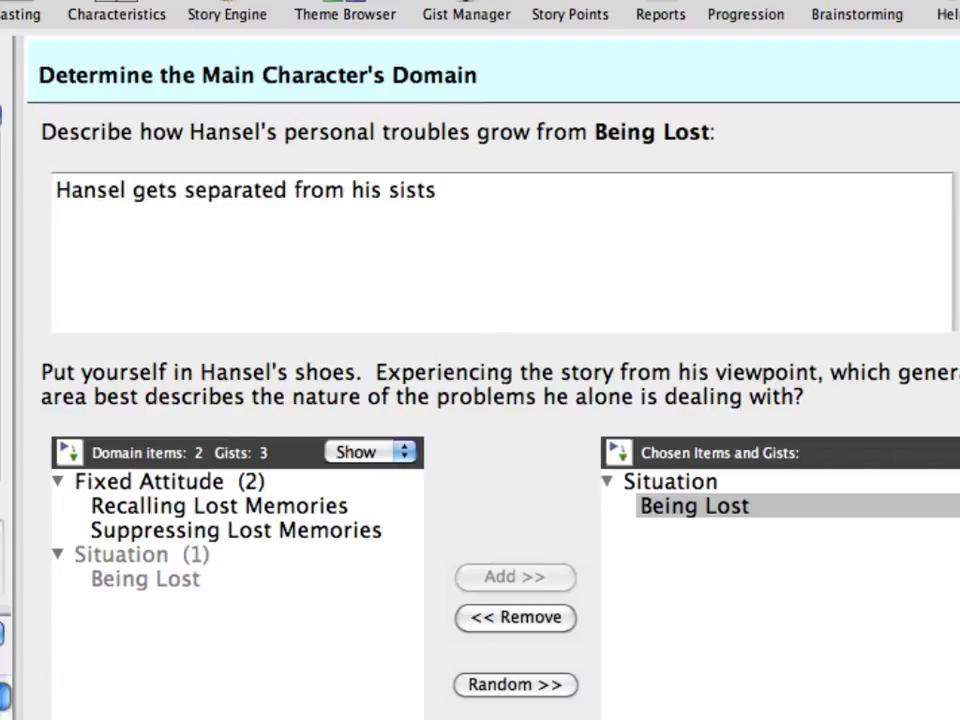
{"action": "key", "text": "BackSpace"}
{"action": "type", "text": "er as soon as"}
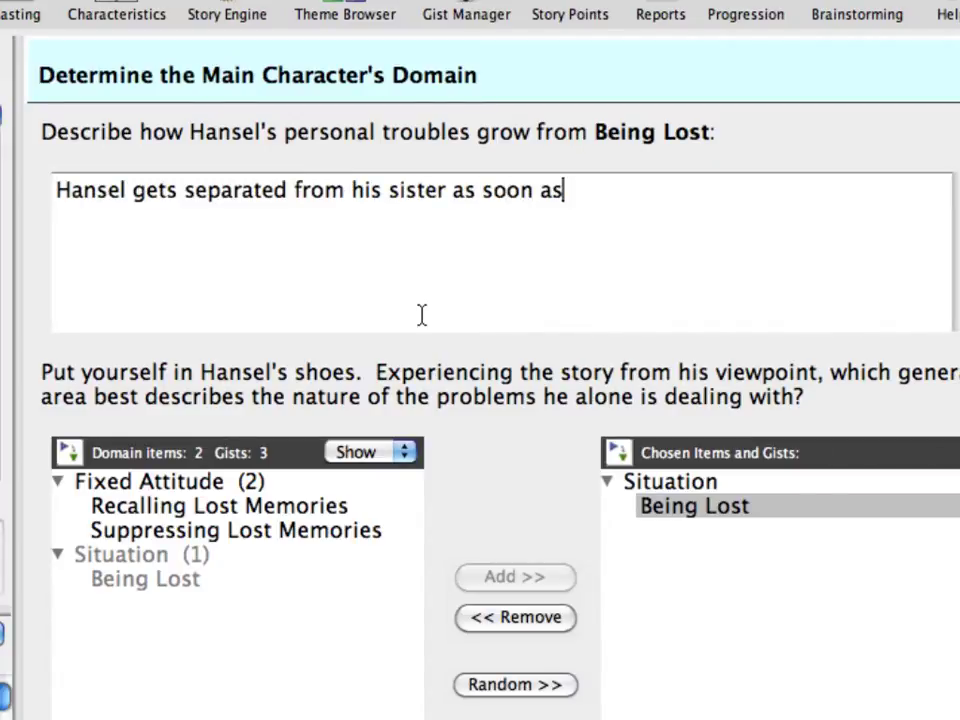
{"action": "type", "text": " they arrive in Hollywood.  Han"}
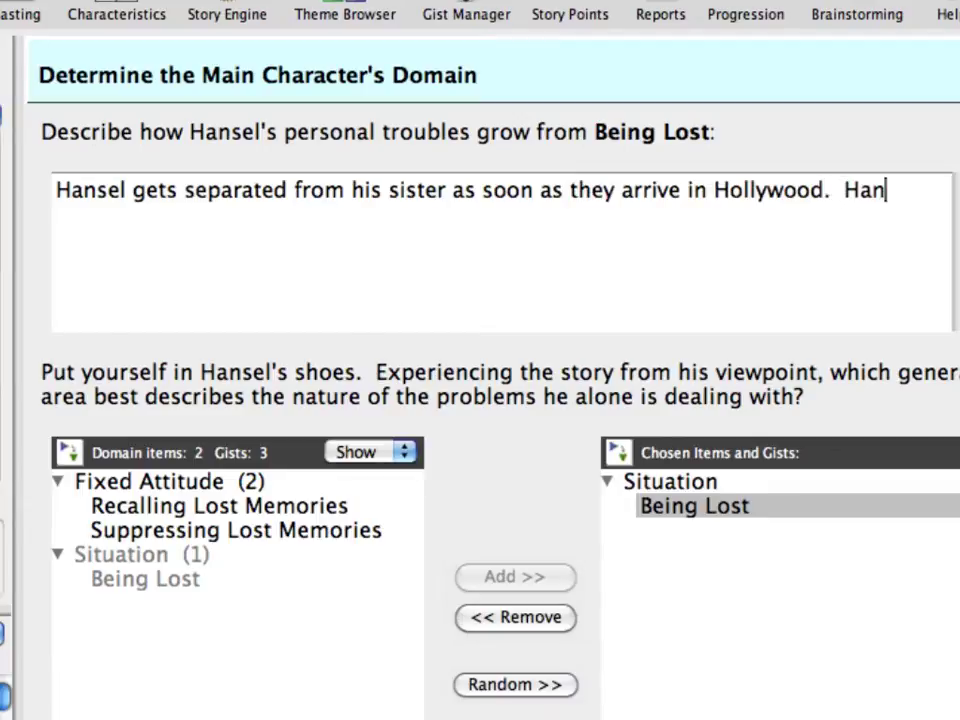
{"action": "type", "text": "sel is lost physically, but also in the "}
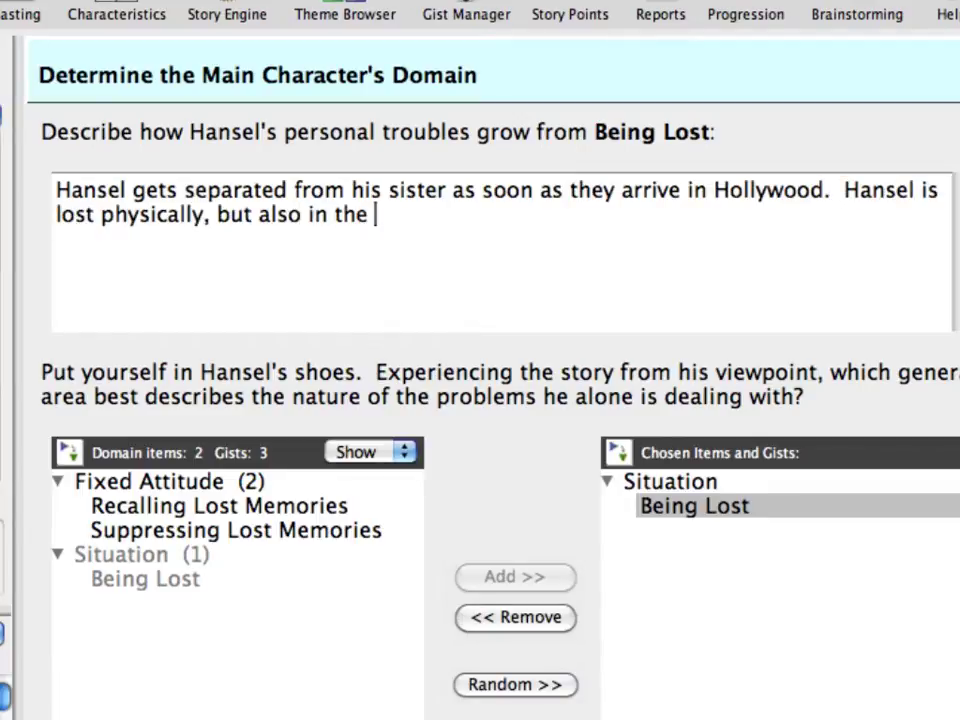
{"action": "type", "text": "sense that he does not know where he fits"}
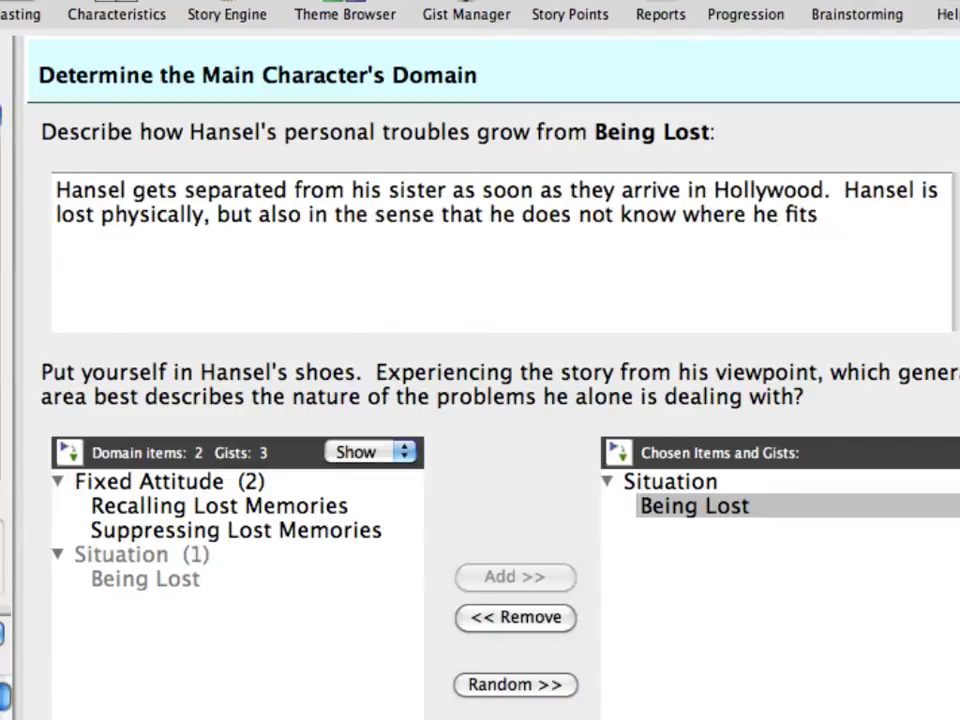
{"action": "type", "text": " into the world any longer."}
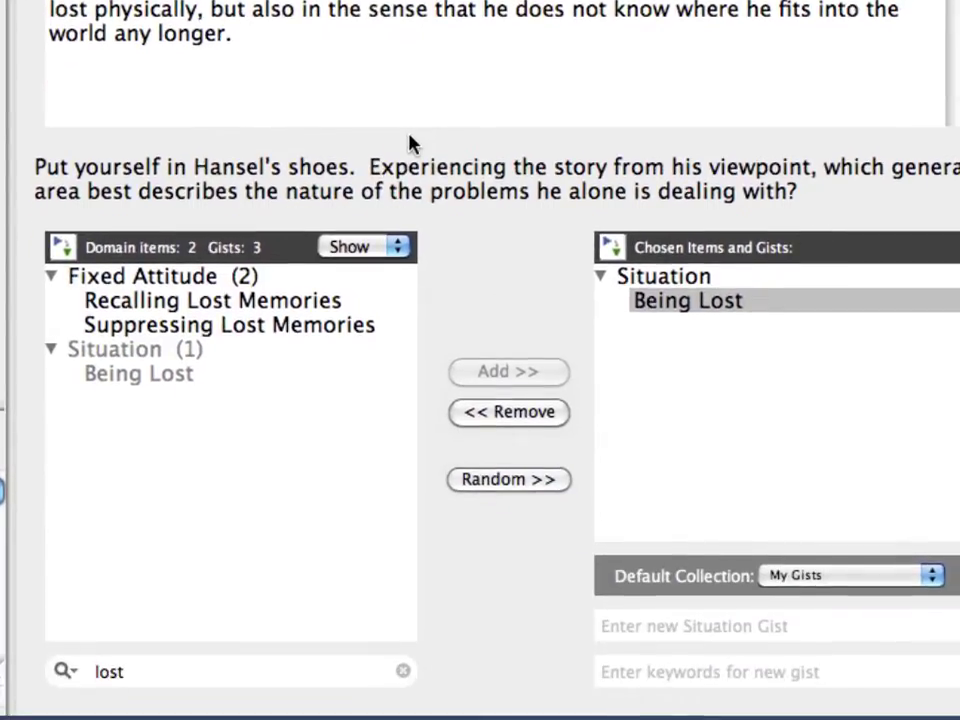
Clear the "lost" filter from the gist list and open the OS Concern question under Storyforming
{"action": "left_click", "coordinate": [403, 671]}
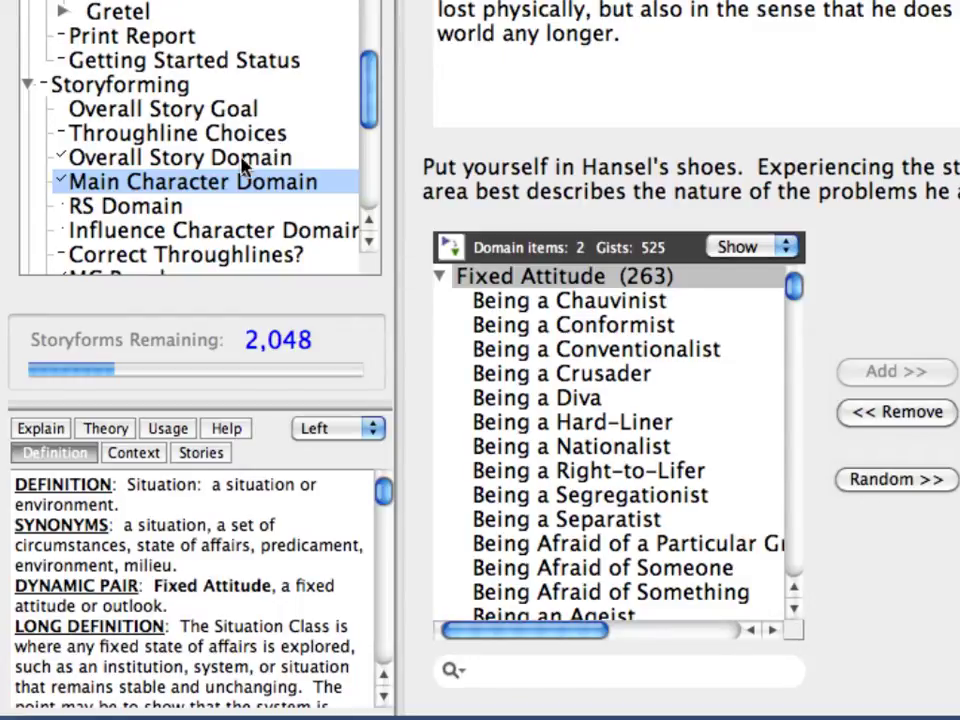
{"action": "scroll", "coordinate": [198, 222], "scroll_direction": "down", "scroll_amount": 4}
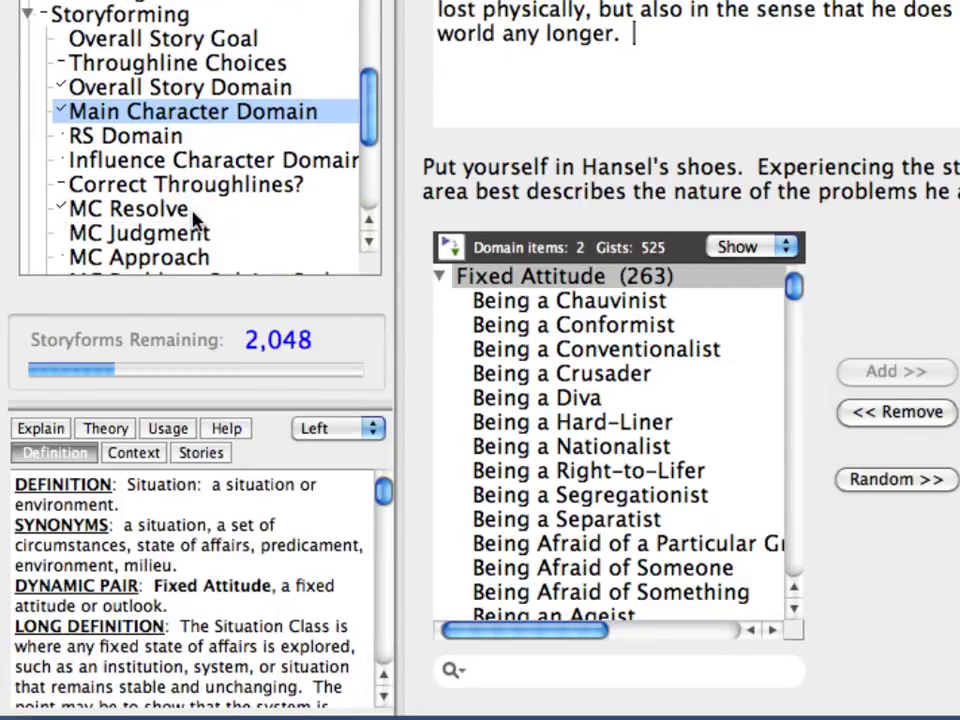
{"action": "scroll", "coordinate": [196, 220], "scroll_direction": "down", "scroll_amount": 3}
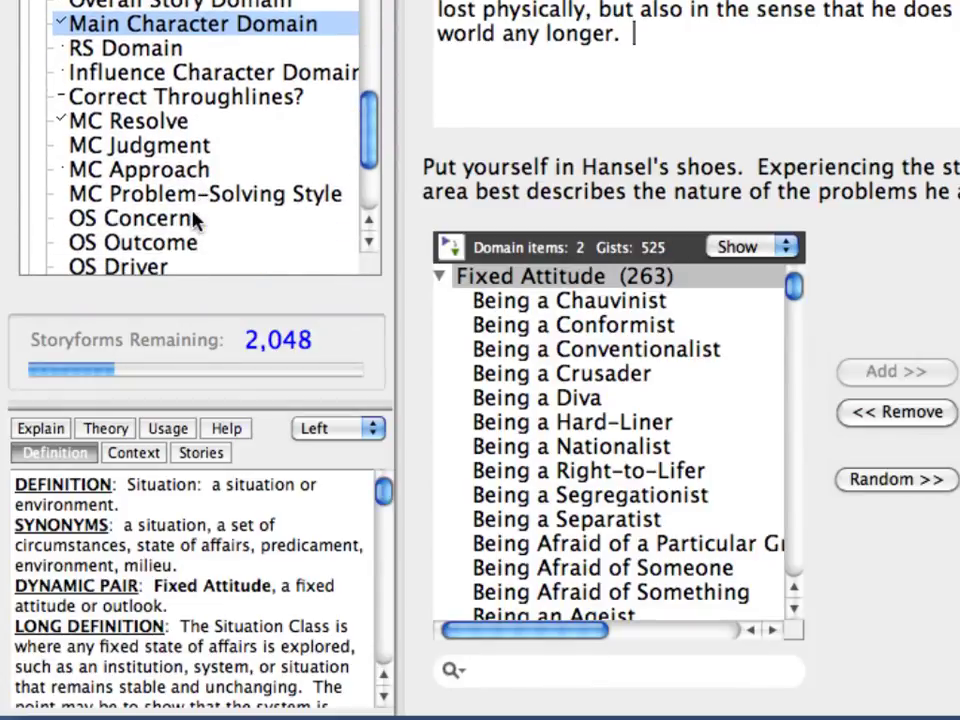
{"action": "left_click", "coordinate": [195, 220]}
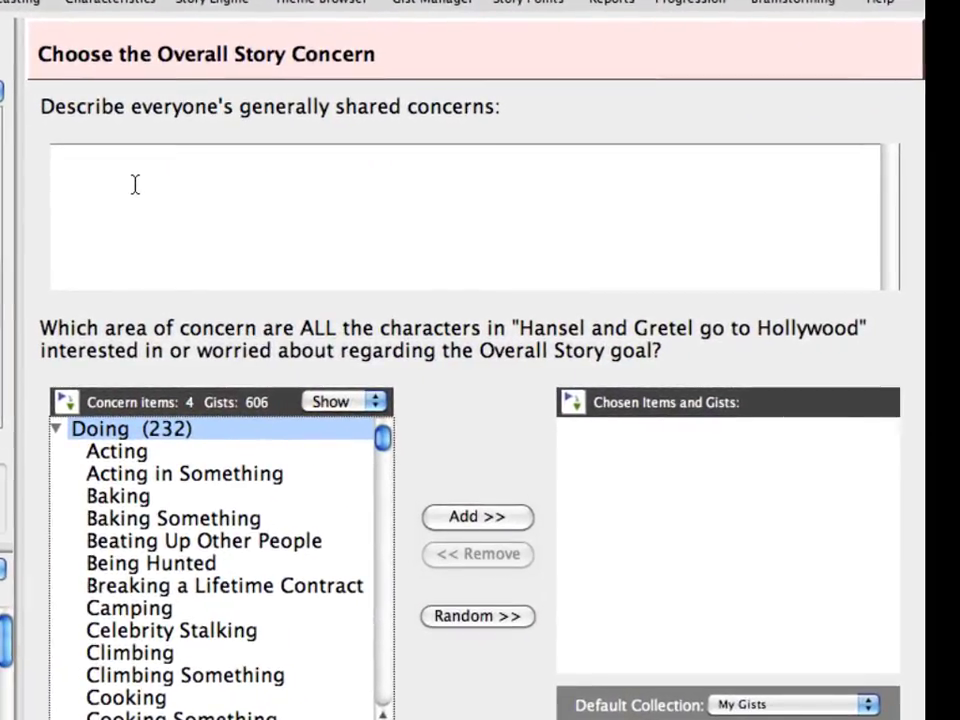
Describe the shared concerns: Hansel falls under a sleazy Hollywood producer's thrall, signs a lifetime contract for next to nothing, and Gretel must break him free
{"action": "left_click", "coordinate": [258, 207]}
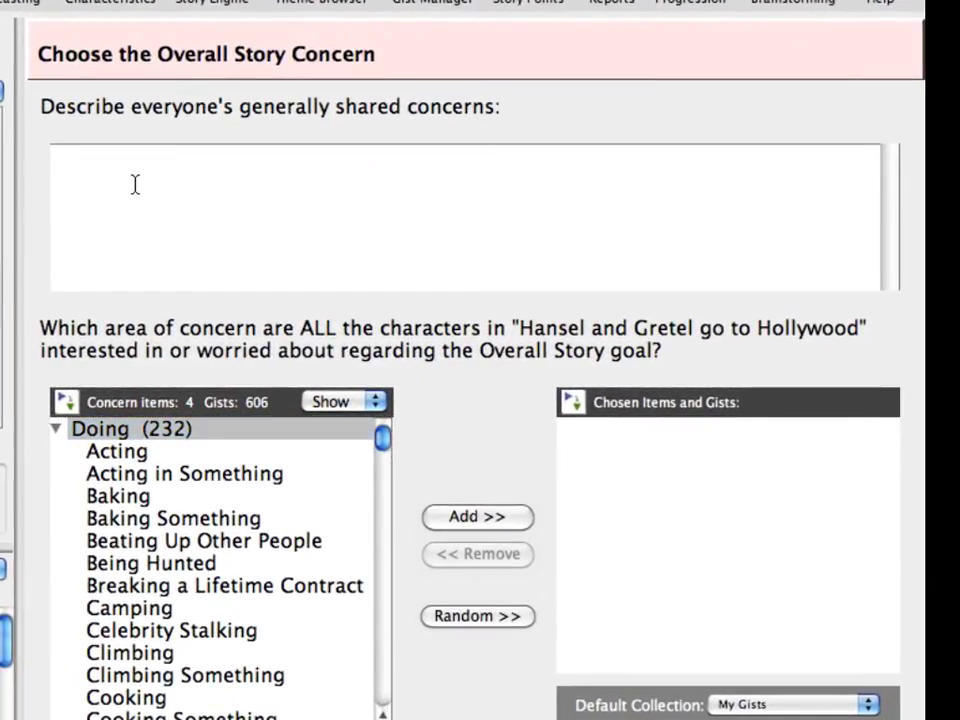
{"action": "type", "text": "Hansel fall"}
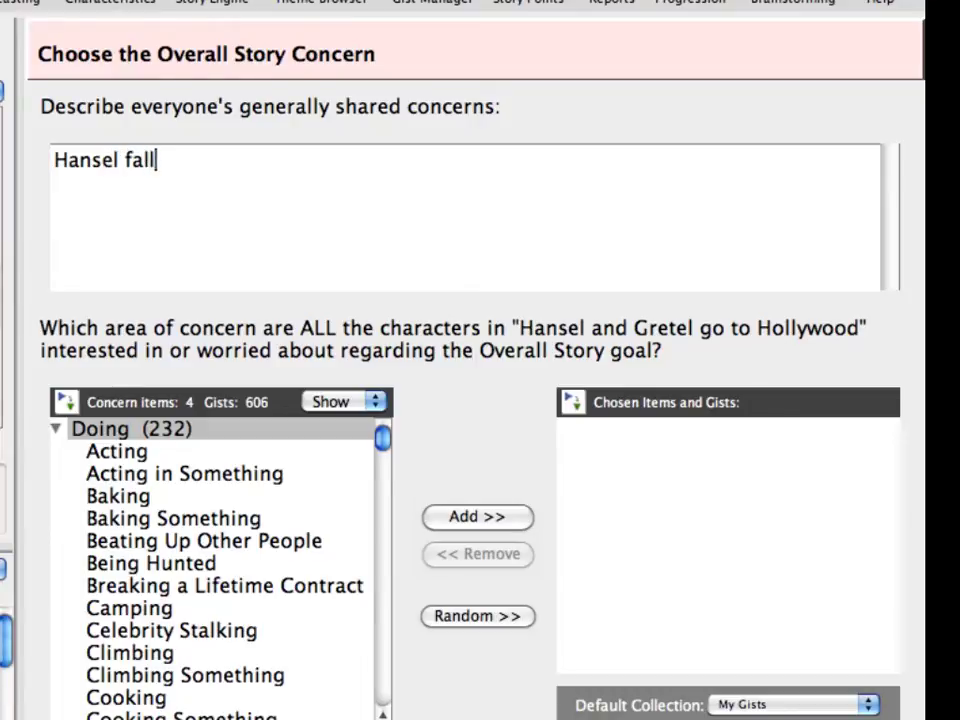
{"action": "type", "text": "s under the thrall of a slea"}
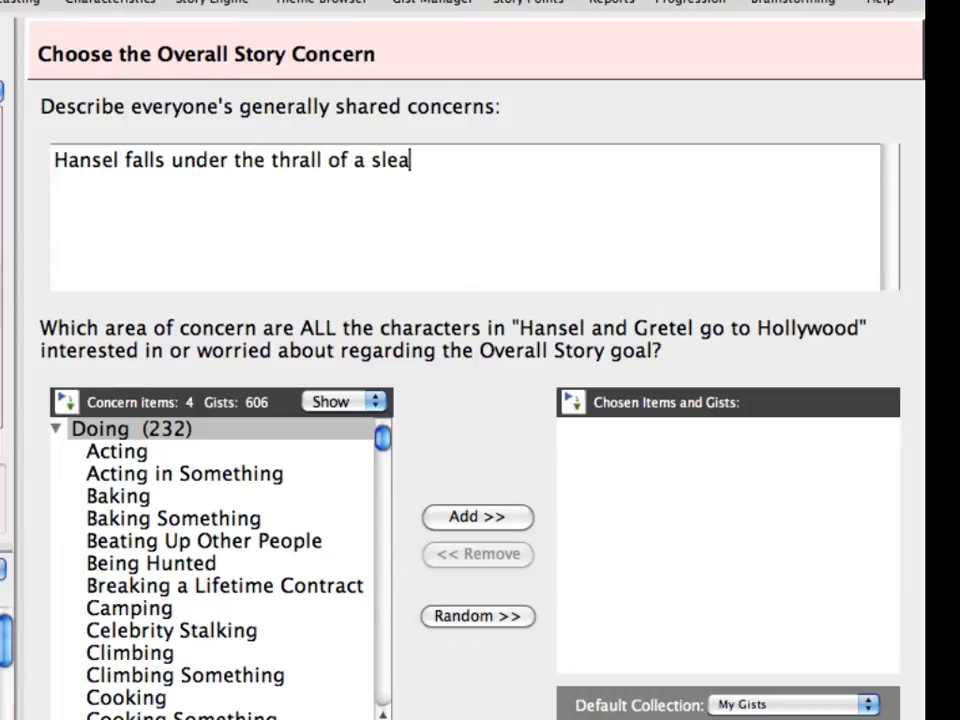
{"action": "type", "text": "zy Hollywood prod"}
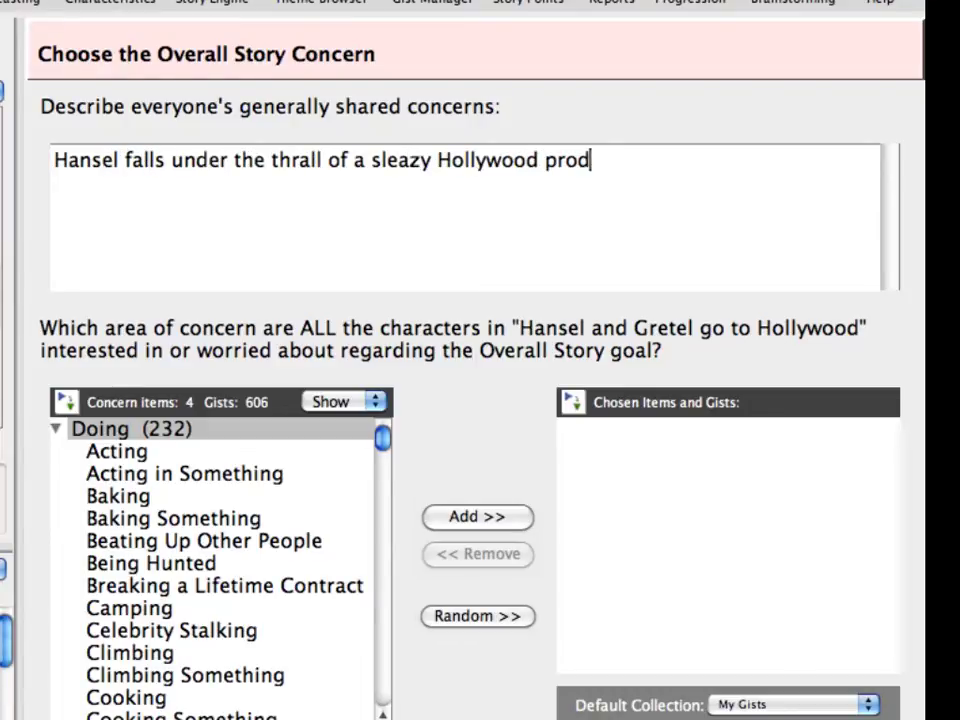
{"action": "type", "text": "ucer who gets him"}
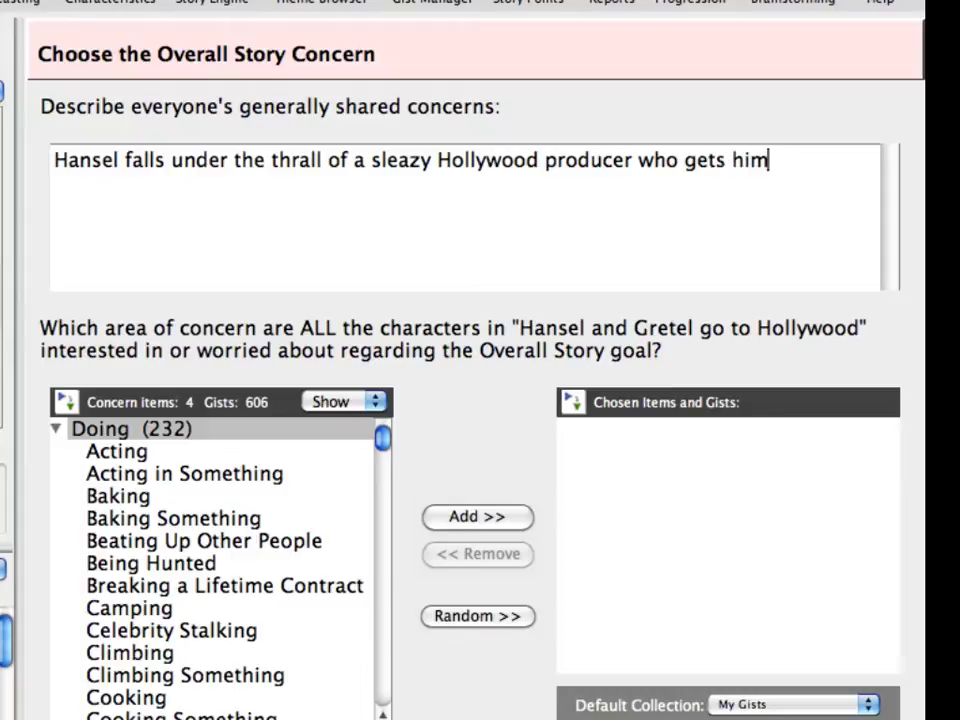
{"action": "type", "text": " to sign a lifet"}
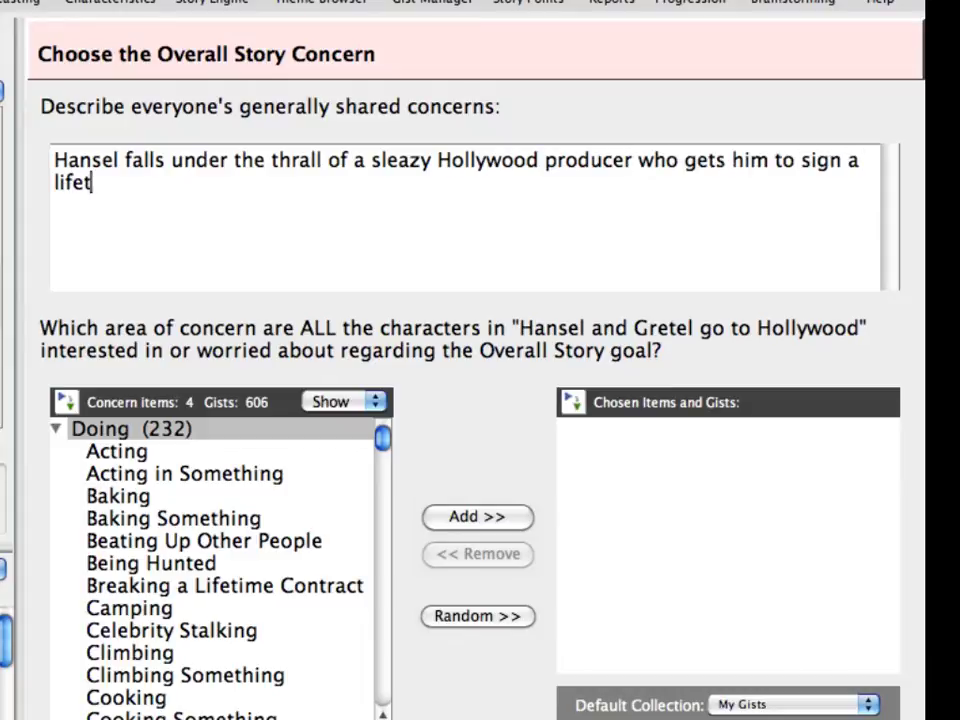
{"action": "type", "text": "ime contract for next "}
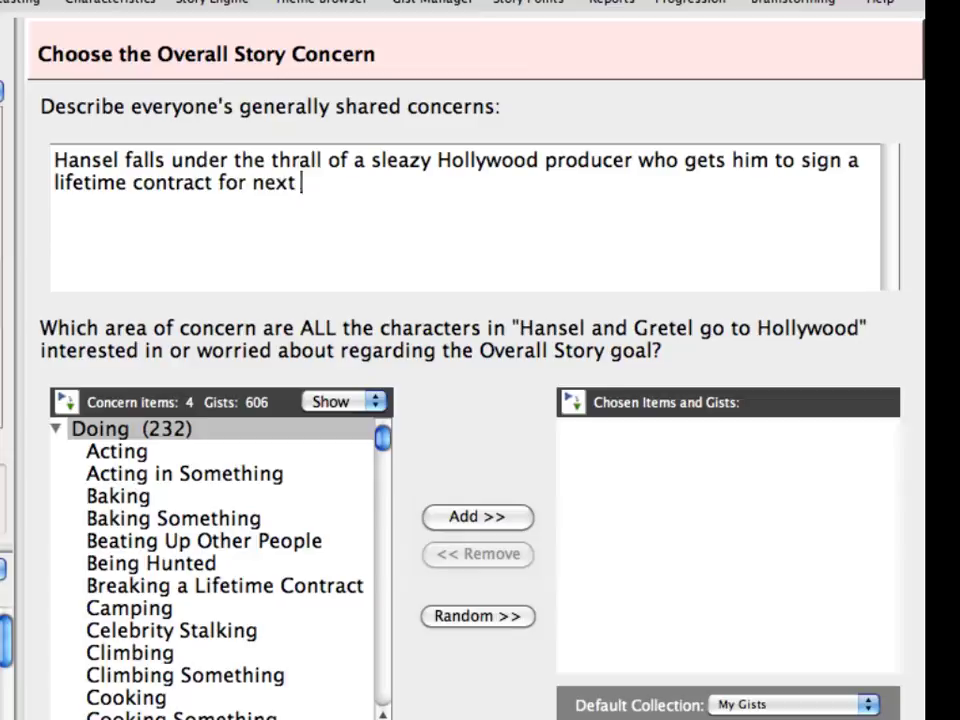
{"action": "type", "text": "to nothing, and it is up to "}
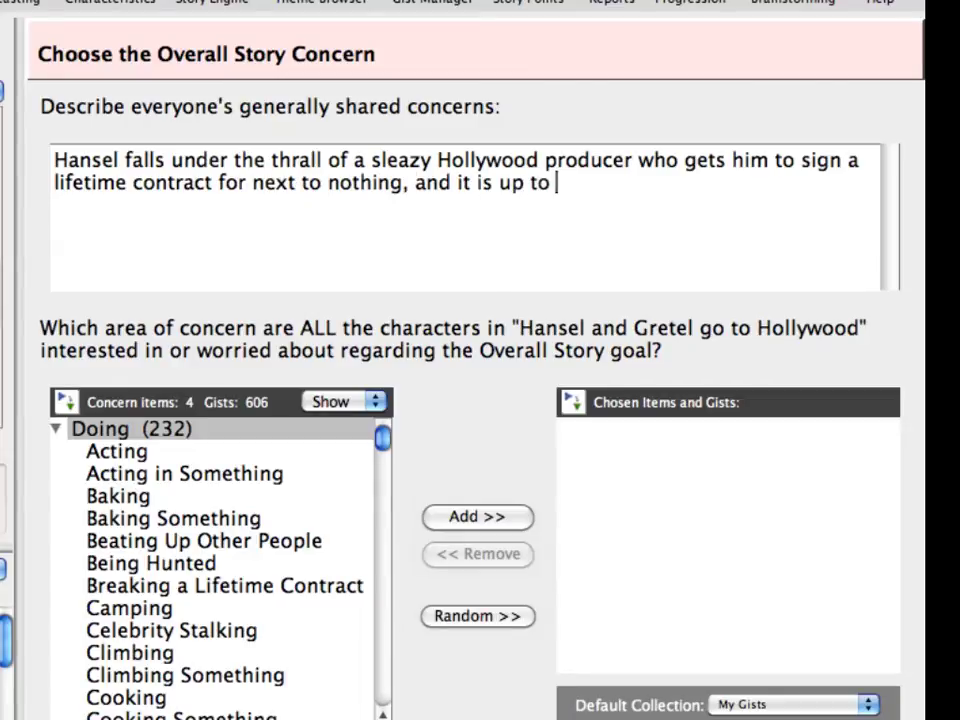
{"action": "type", "text": "Gretel to find a way to break Han"}
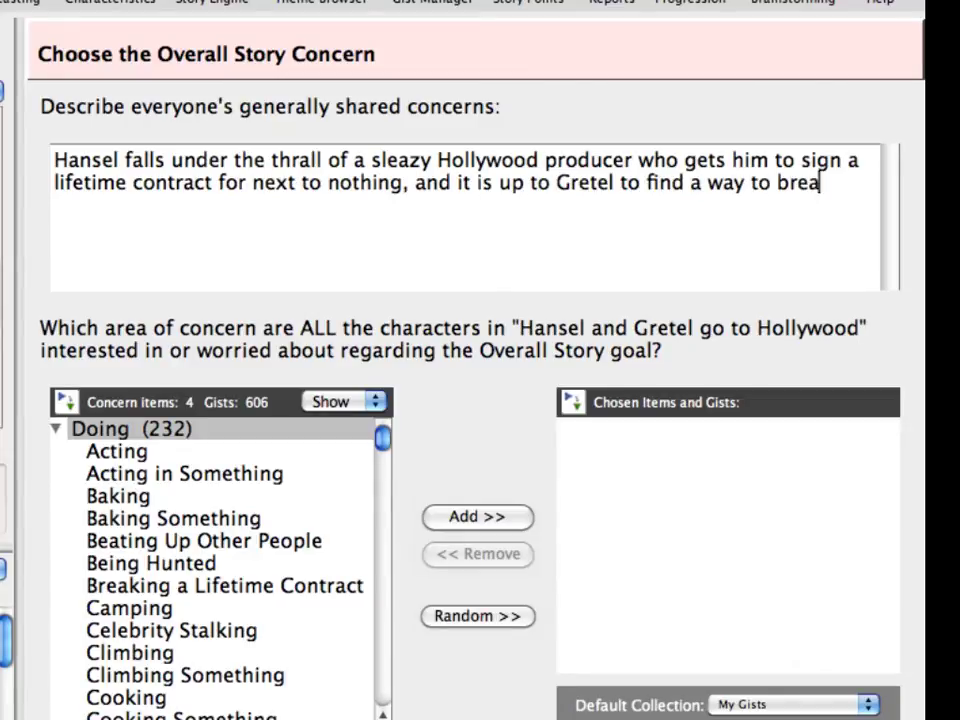
{"action": "type", "text": "sel free of the"}
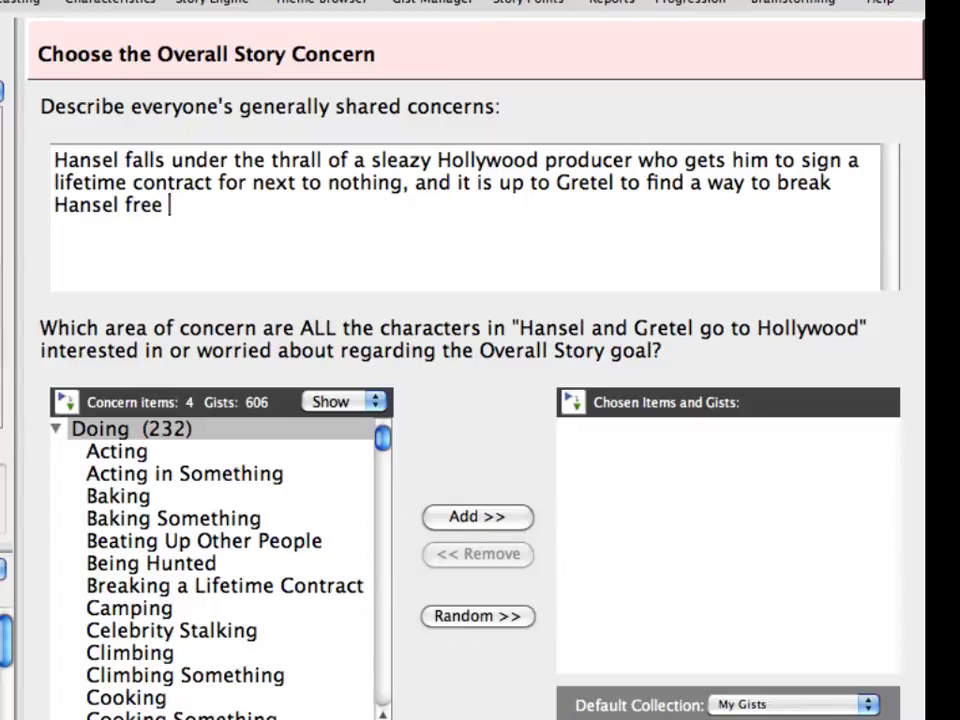
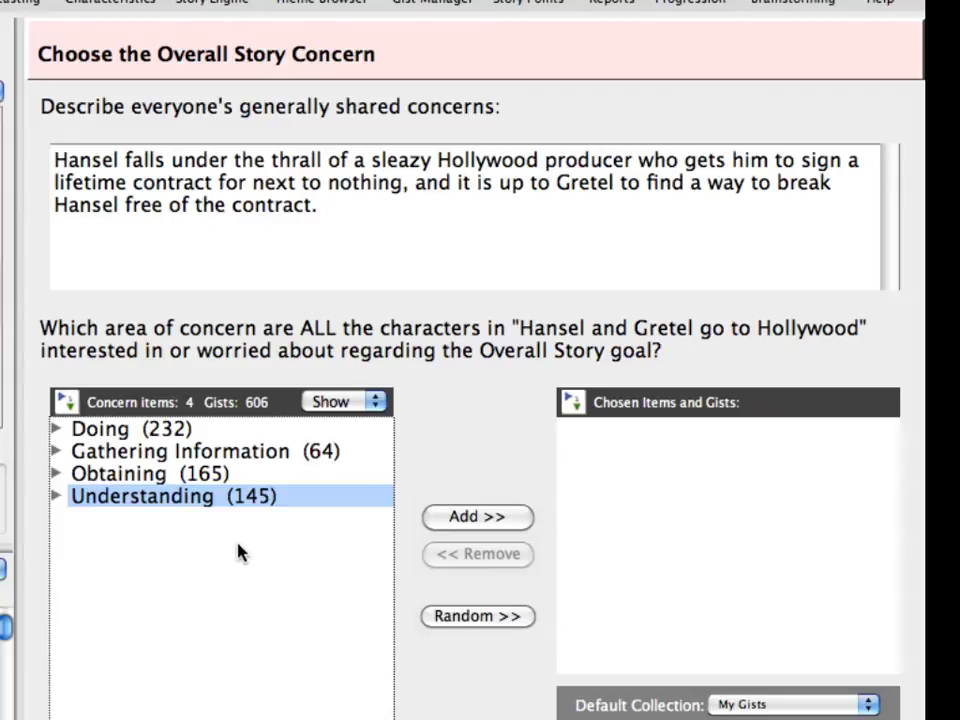
Create a custom Obtaining gist named "Breaking a Lifetime Contract" in the My Gists collection as the chosen Overall Story Concern
{"action": "left_click", "coordinate": [160, 476]}
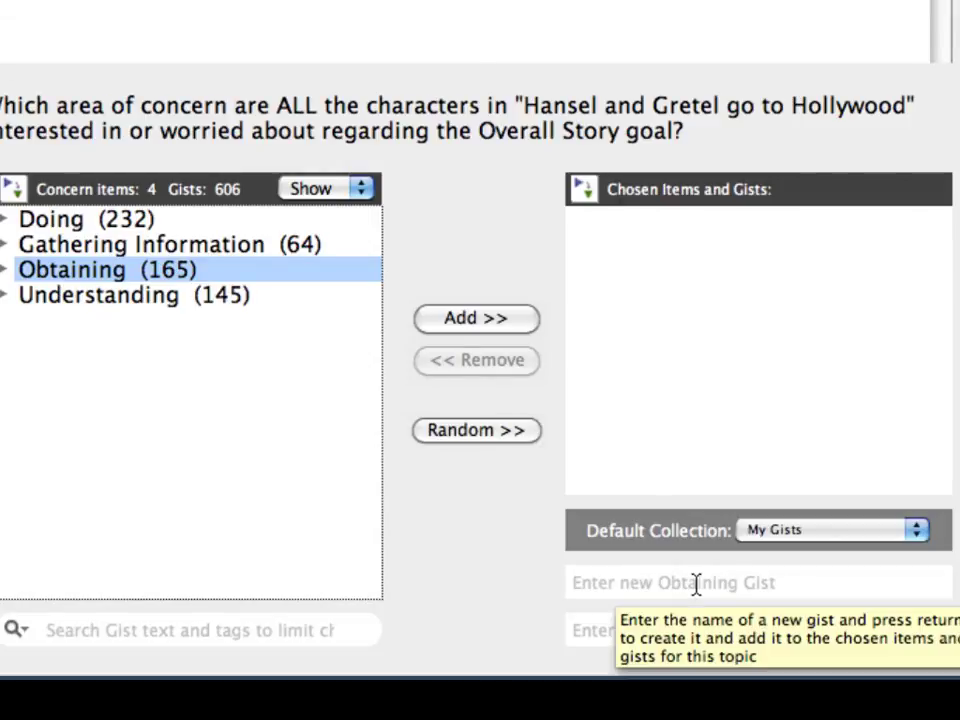
{"action": "left_click", "coordinate": [806, 583]}
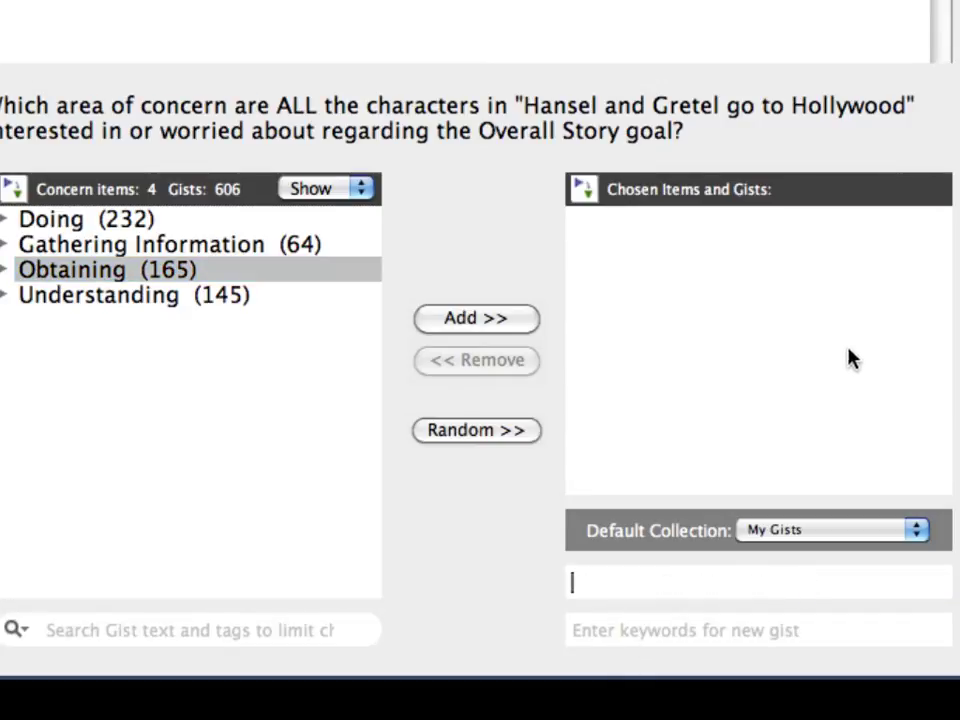
{"action": "type", "text": "Breaking a Li"}
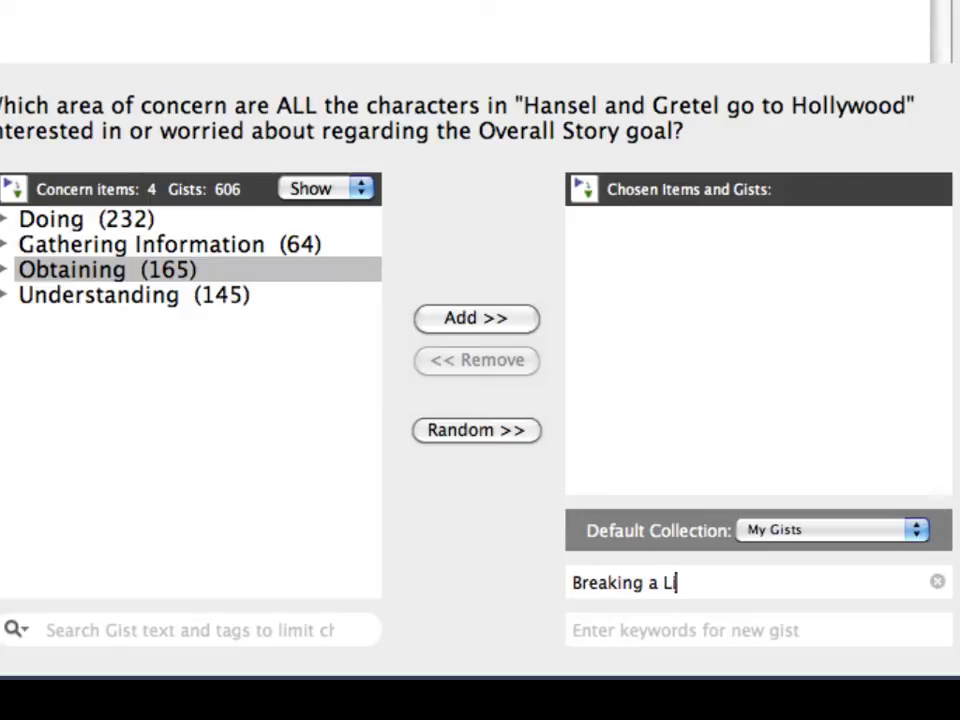
{"action": "type", "text": "fetime Co"}
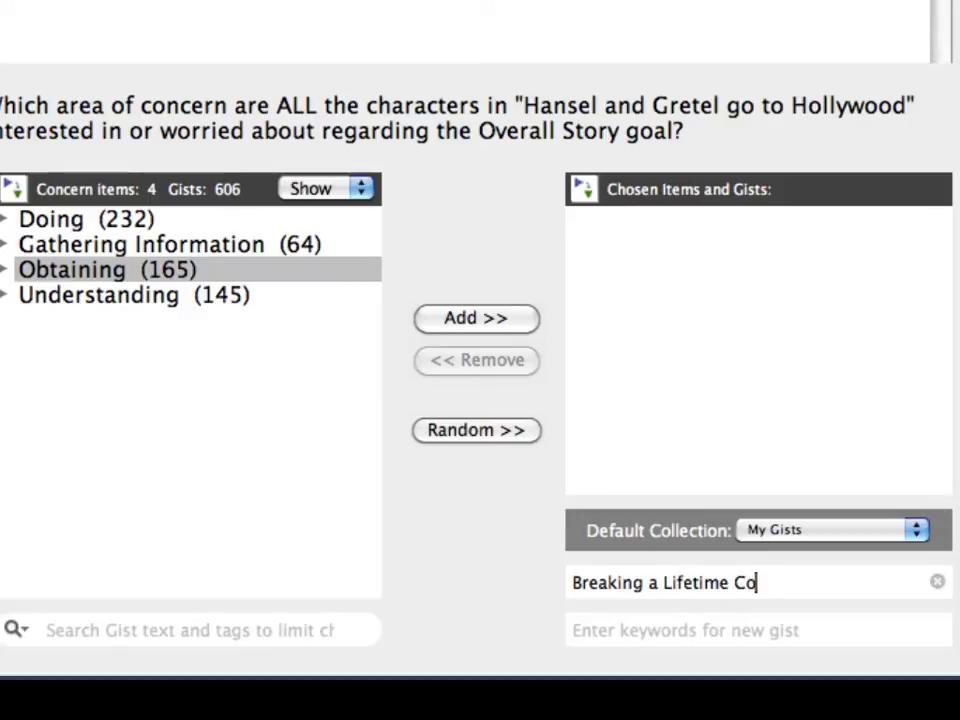
{"action": "type", "text": "ntract"}
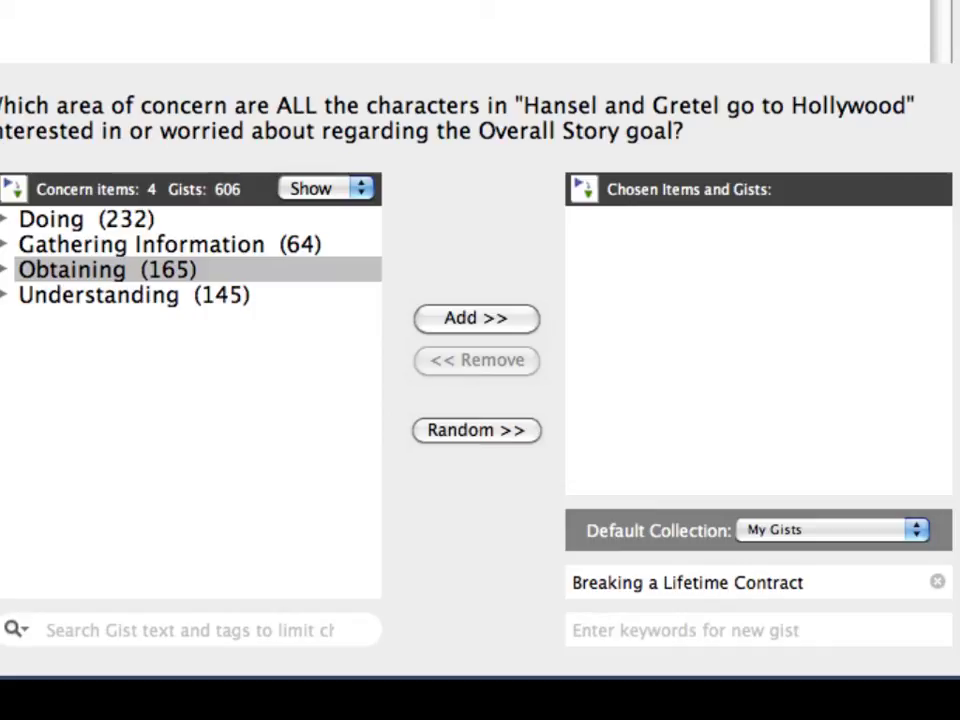
{"action": "key", "text": "Return"}
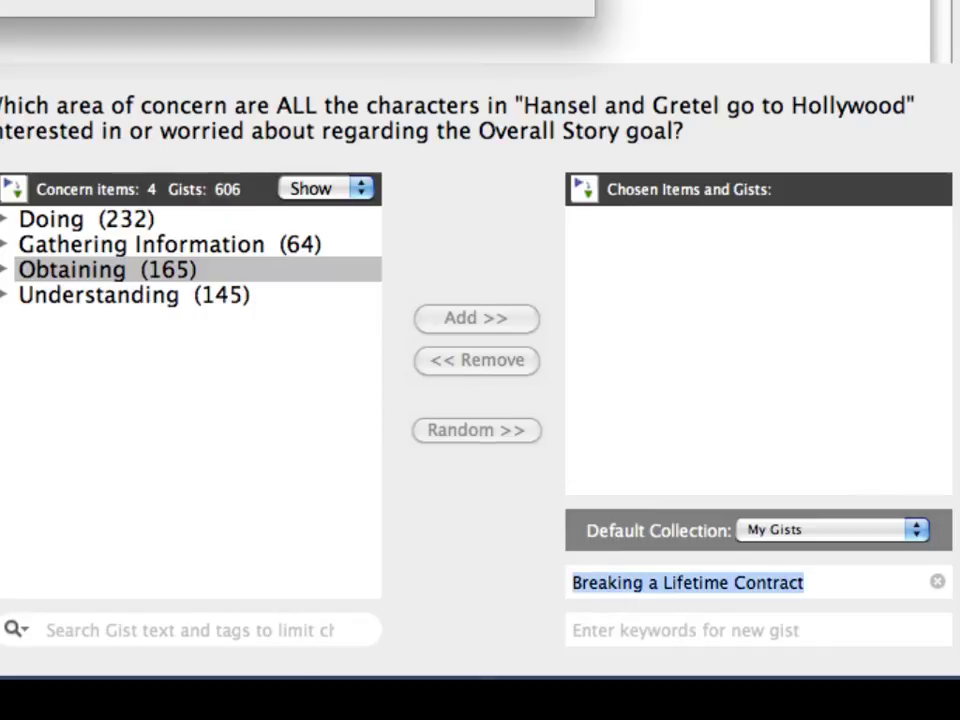
{"action": "key", "text": "Return"}
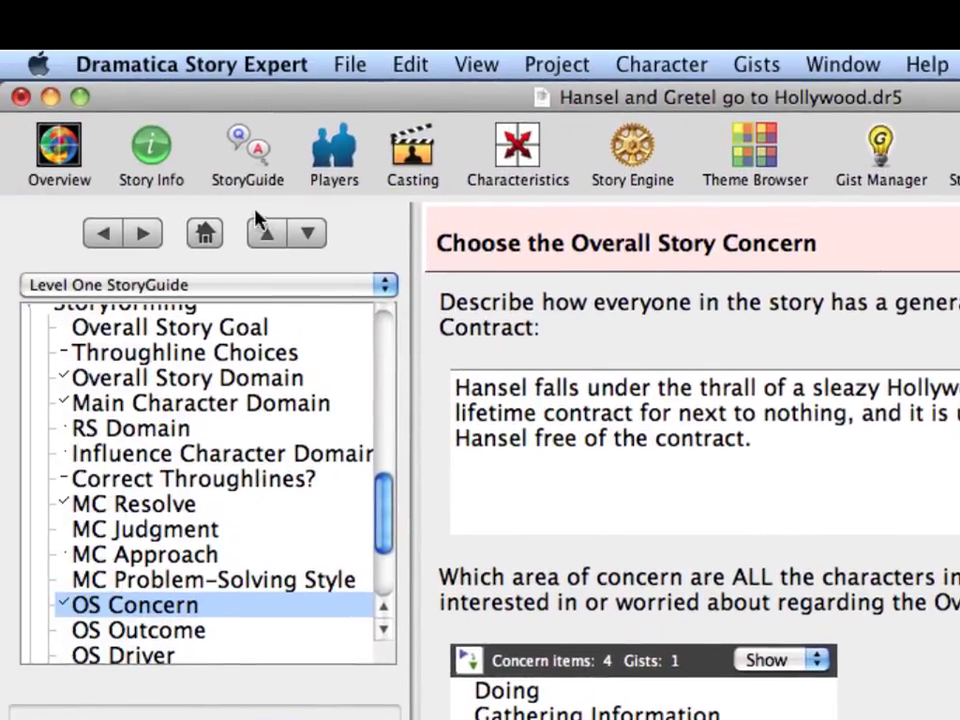
Leave the StoryGuide for its home window, return to the project overview, and save the story file
{"action": "left_click", "coordinate": [206, 234]}
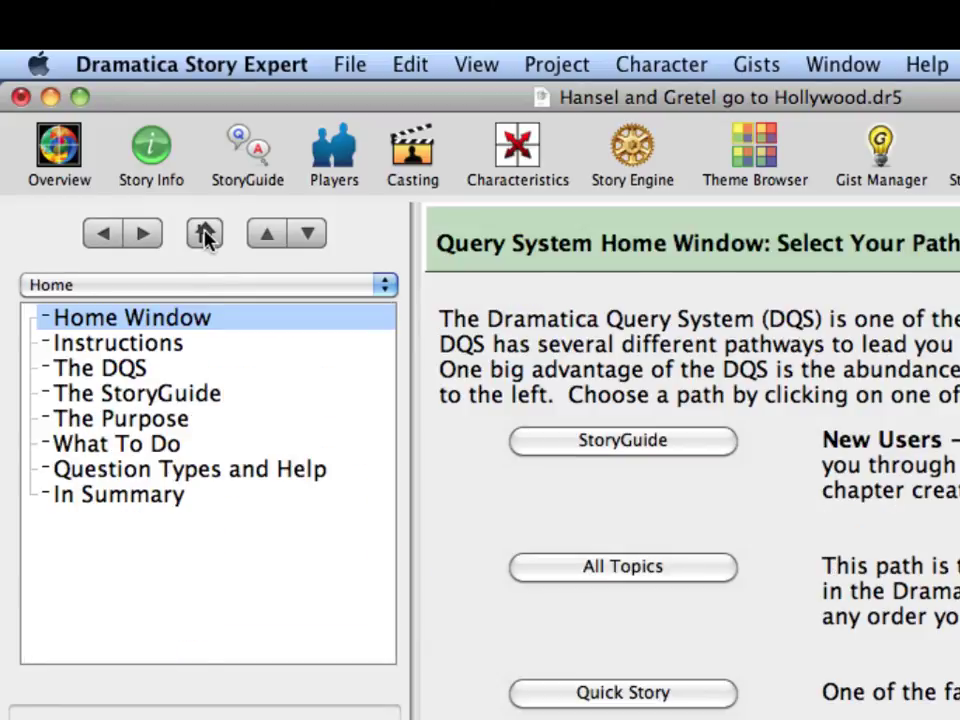
{"action": "left_click", "coordinate": [59, 152]}
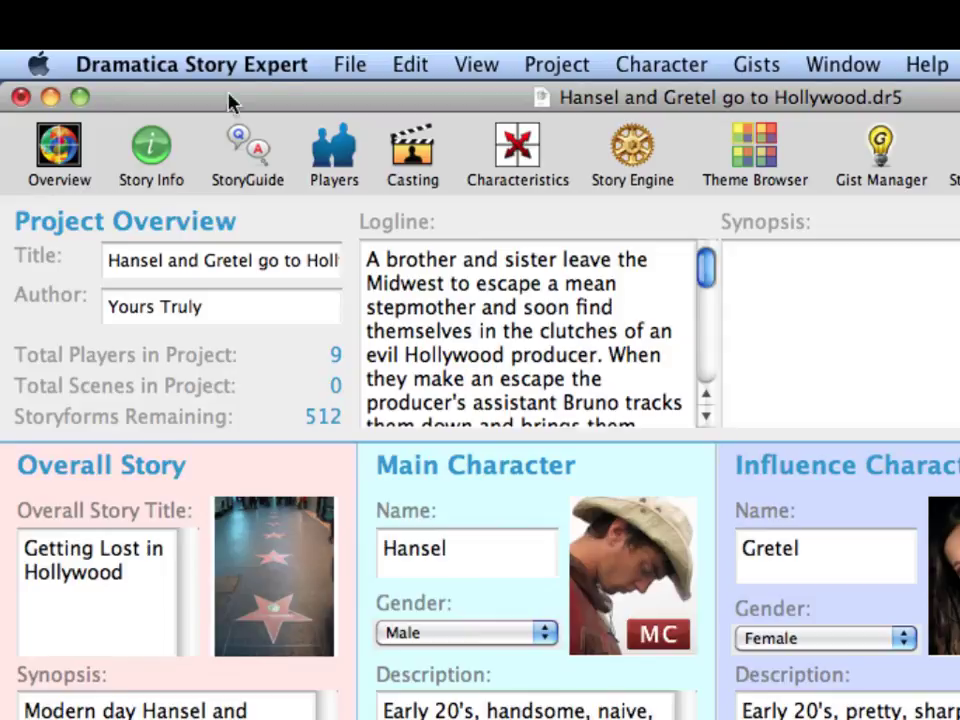
{"action": "left_click", "coordinate": [352, 66]}
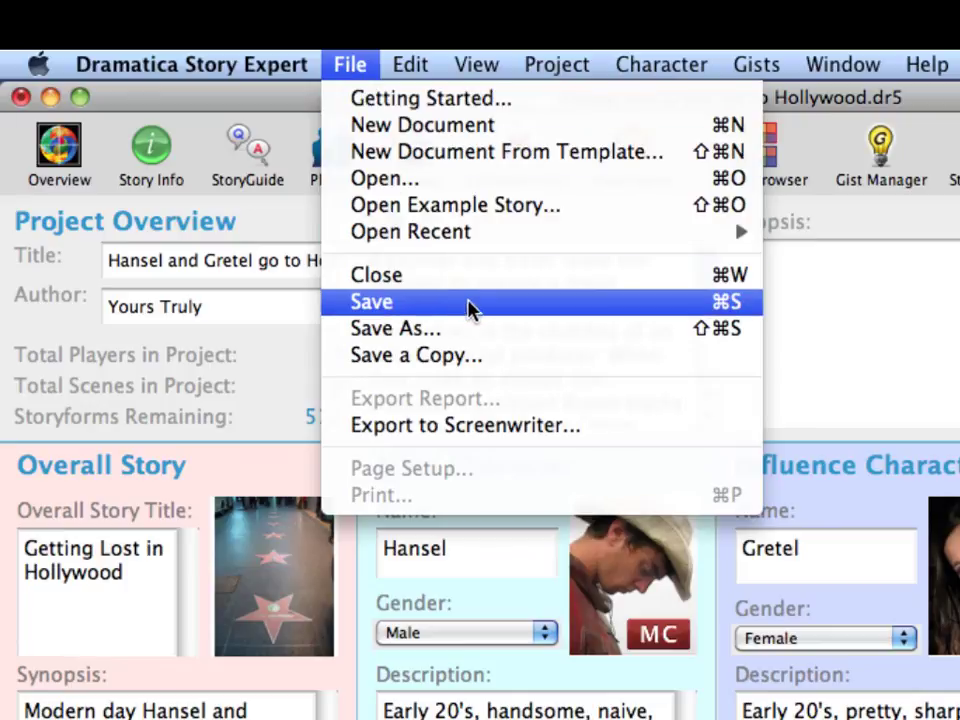